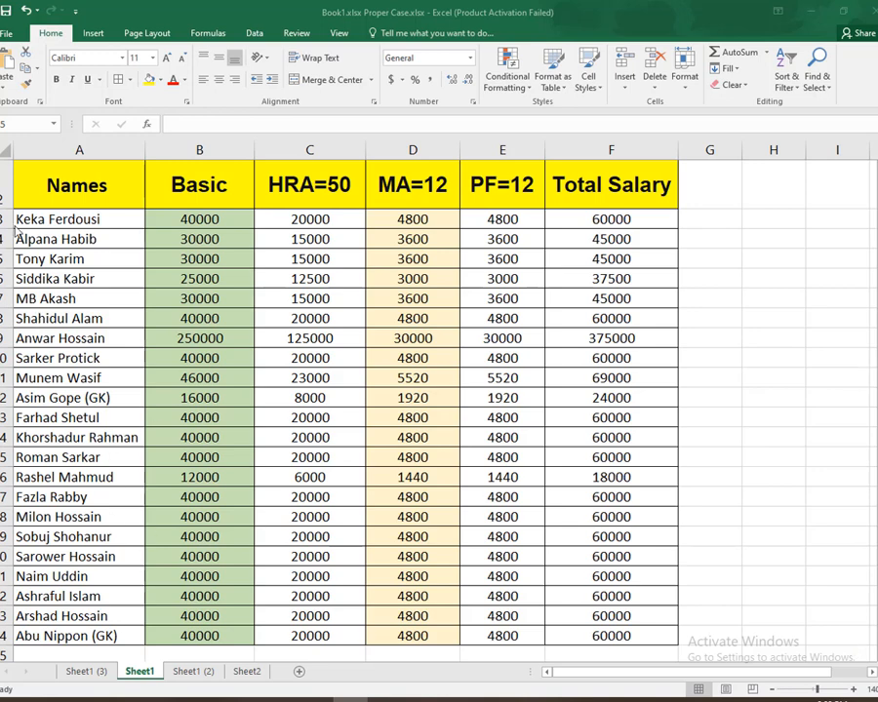
{"action": "left_click", "coordinate": [63, 257]}
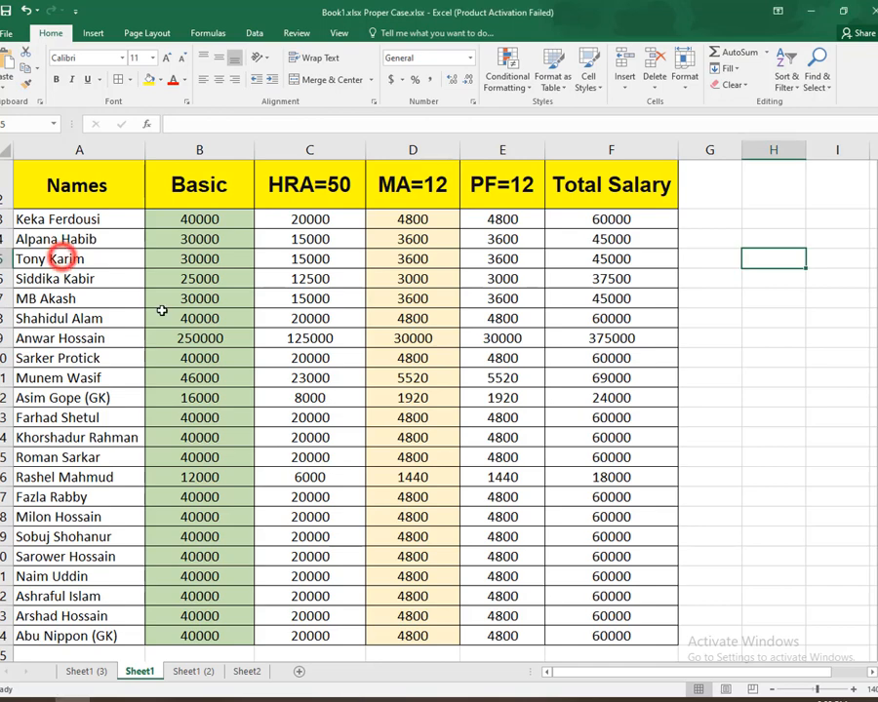
{"action": "scroll", "coordinate": [167, 312], "scroll_direction": "down", "scroll_amount": 2}
{"action": "scroll", "coordinate": [172, 326], "scroll_direction": "up", "scroll_amount": 2}
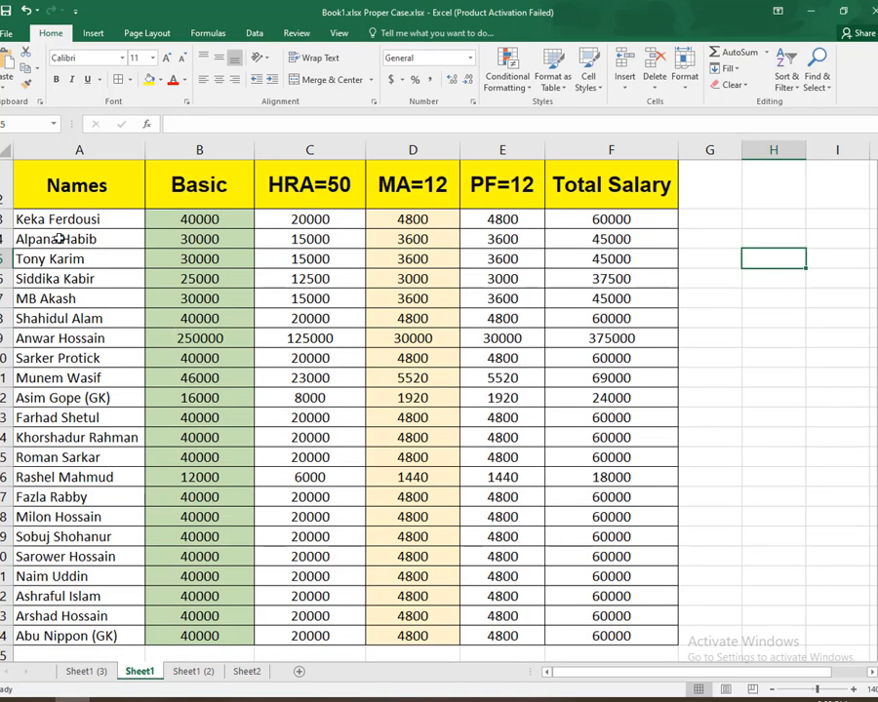
{"action": "left_click_drag", "start_coordinate": [5, 218], "coordinate": [21, 650]}
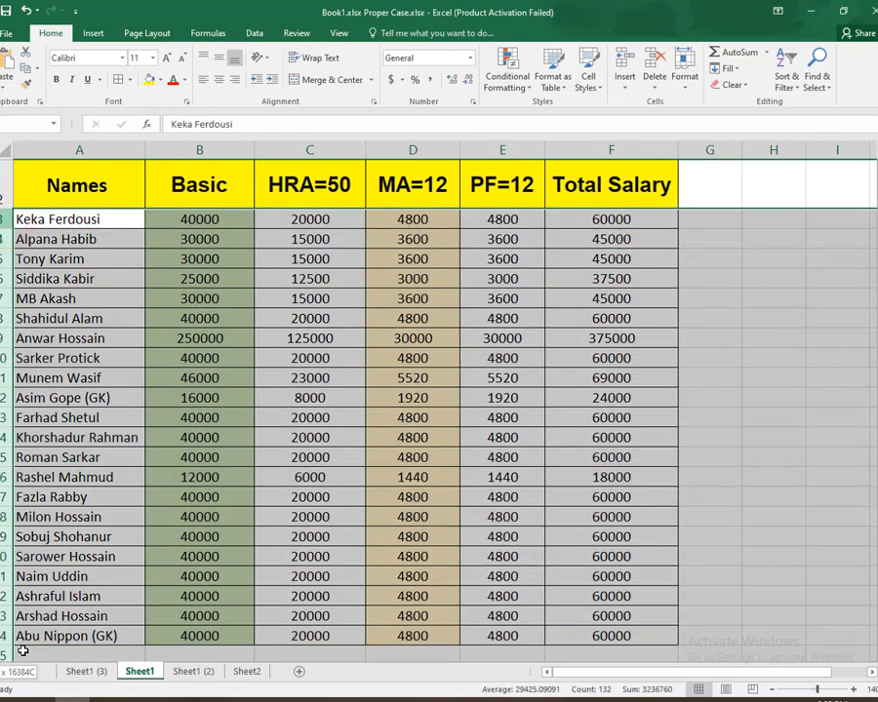
Step: Insert blank rows one at a time at rows 4, 6 and 8, between the first four employee records
{"action": "left_click", "coordinate": [21, 237]}
{"action": "right_click", "coordinate": [5, 239]}
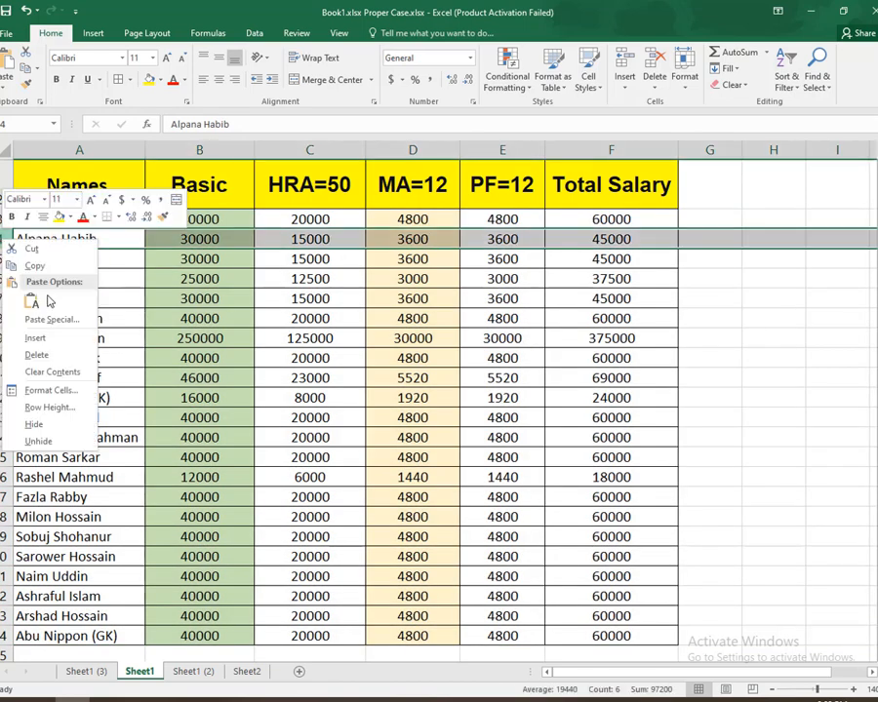
{"action": "left_click", "coordinate": [35, 337]}
{"action": "left_click", "coordinate": [6, 280]}
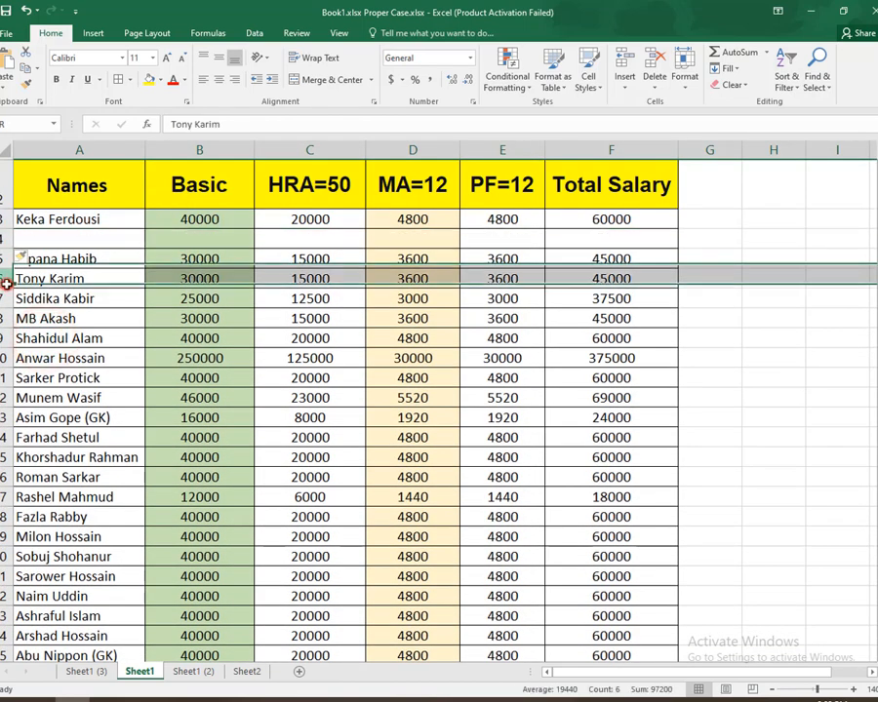
{"action": "right_click", "coordinate": [6, 281]}
{"action": "left_click", "coordinate": [49, 382]}
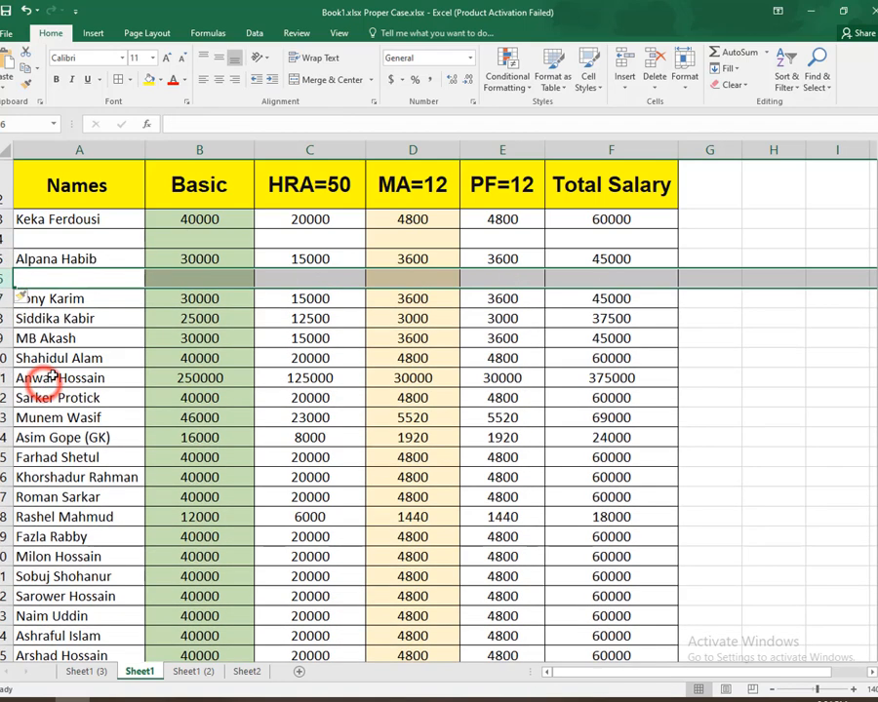
{"action": "left_click", "coordinate": [6, 318]}
{"action": "right_click", "coordinate": [6, 318]}
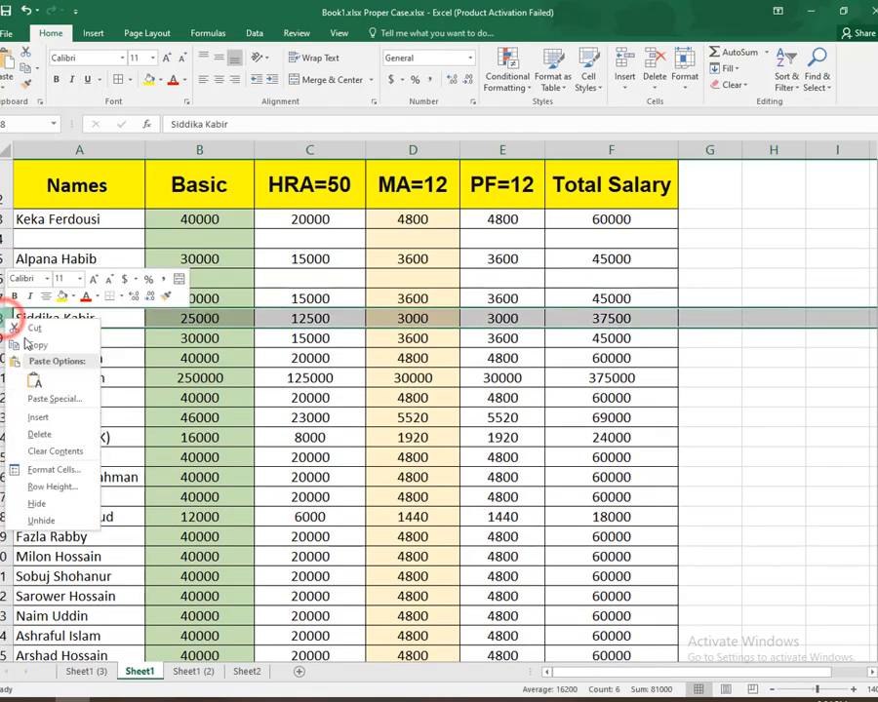
{"action": "left_click", "coordinate": [37, 417]}
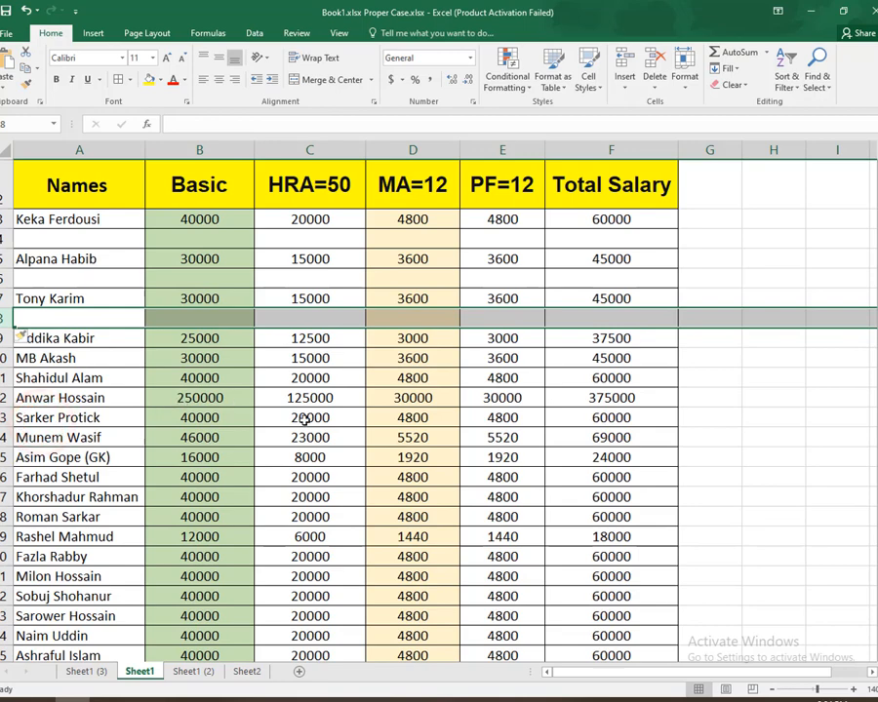
Step: Undo all three blank row insertions in the salary table
{"action": "scroll", "coordinate": [86, 582], "scroll_direction": "down", "scroll_amount": 1}
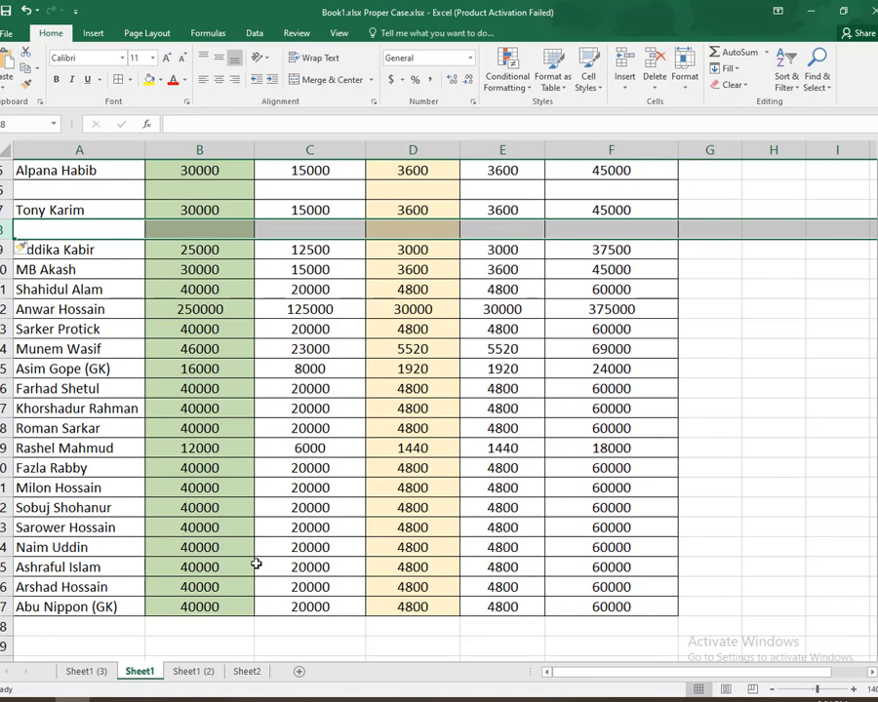
{"action": "key", "text": "ctrl+z"}
{"action": "key", "text": "ctrl+z"}
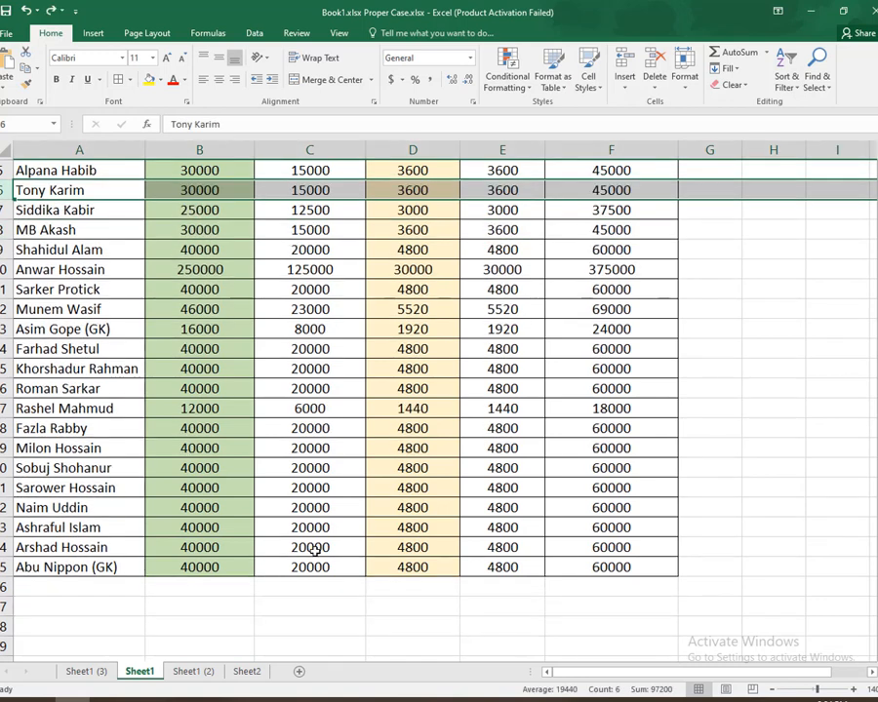
{"action": "left_click", "coordinate": [730, 368]}
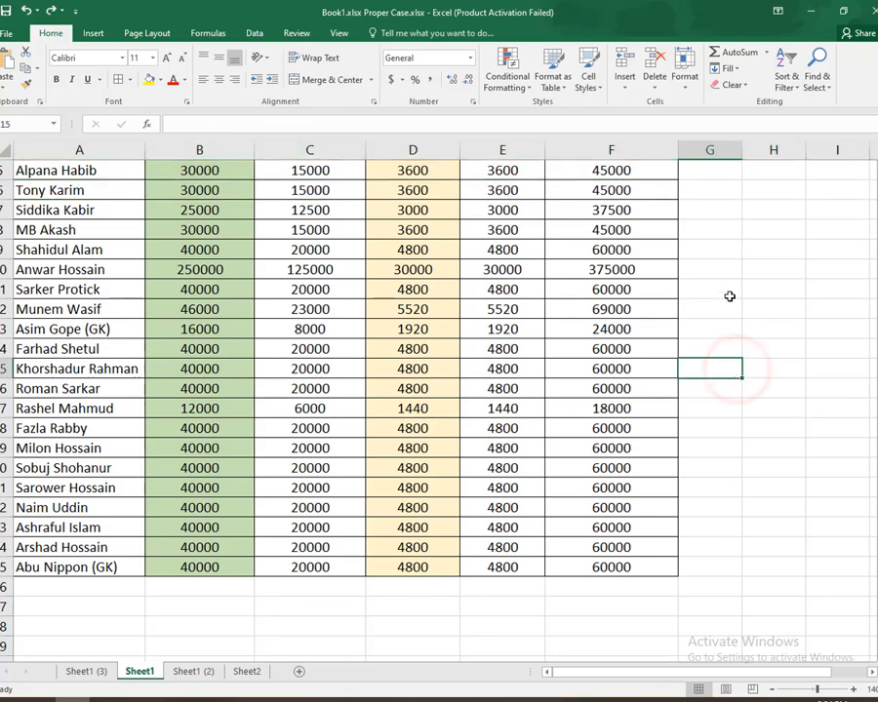
{"action": "scroll", "coordinate": [759, 331], "scroll_direction": "up", "scroll_amount": 1}
{"action": "scroll", "coordinate": [759, 330], "scroll_direction": "up", "scroll_amount": 2}
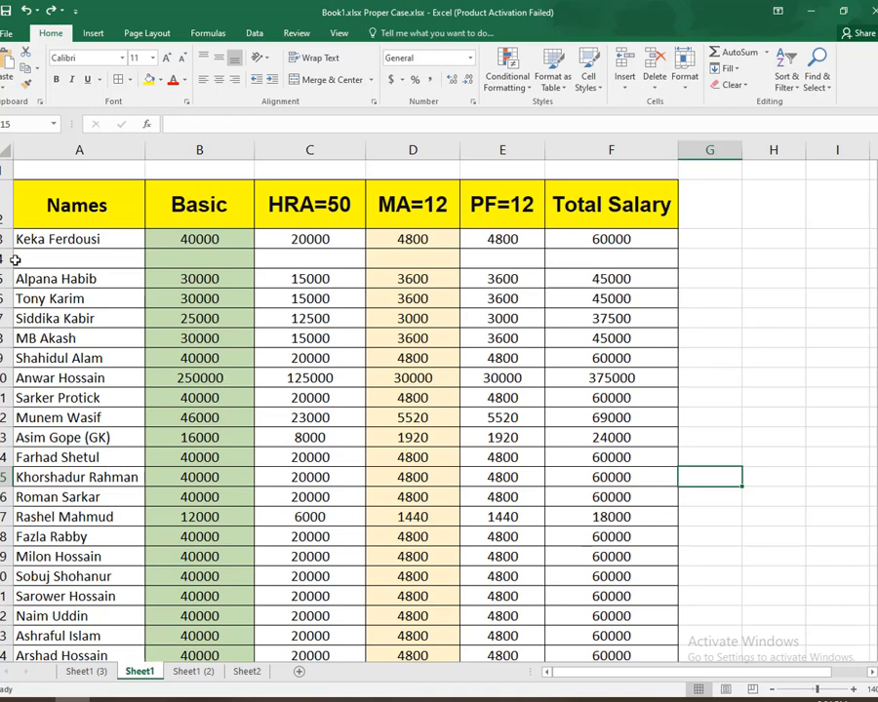
{"action": "key", "text": "ctrl+z"}
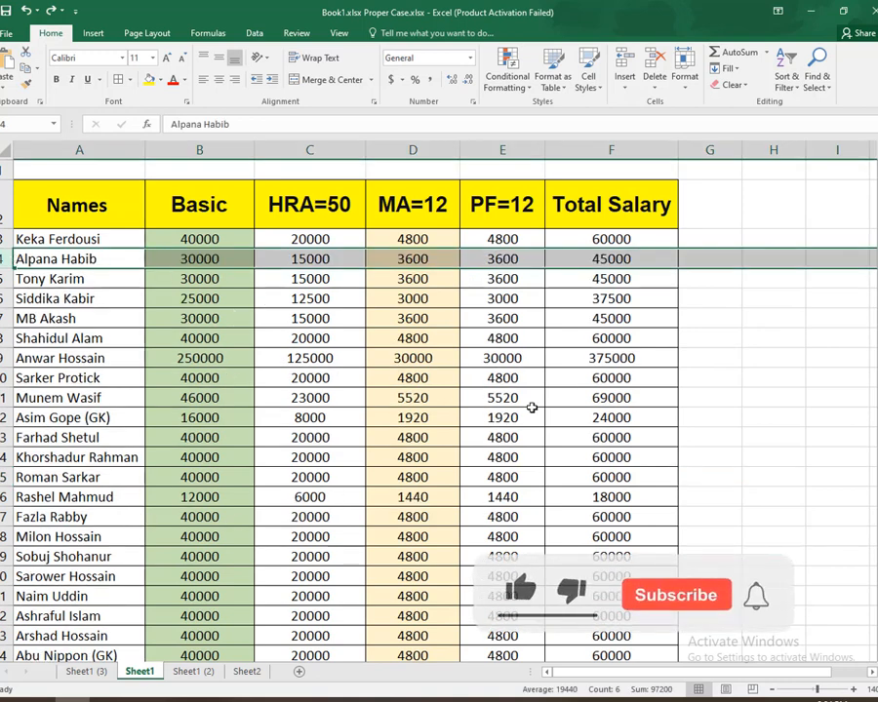
Step: Start a helper number series beside the Total Salary column by entering 1 in G3 and 2 in G4
{"action": "left_click", "coordinate": [701, 245]}
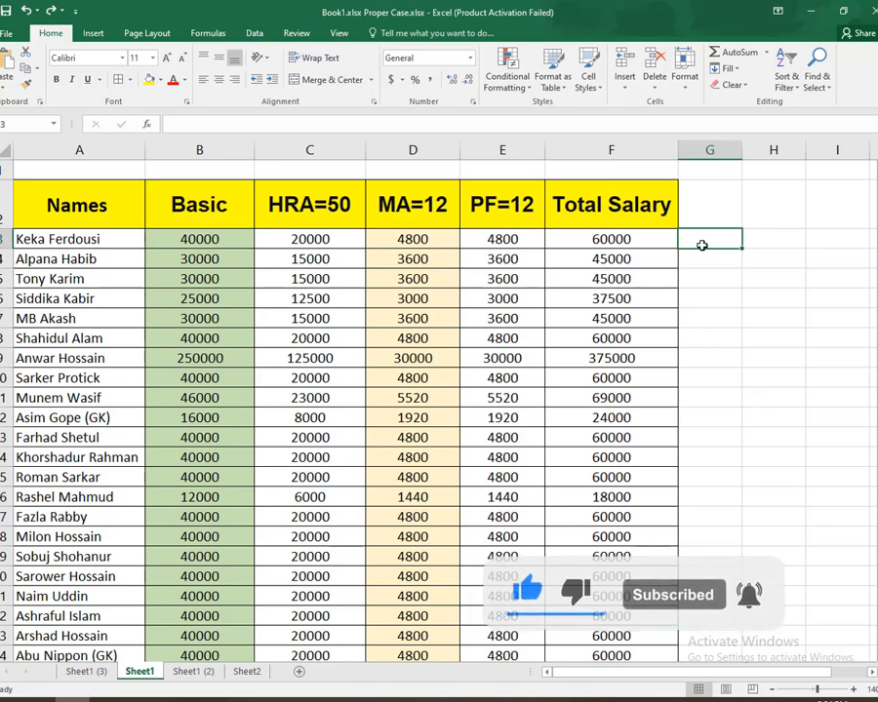
{"action": "type", "text": "1"}
{"action": "key", "text": "Return"}
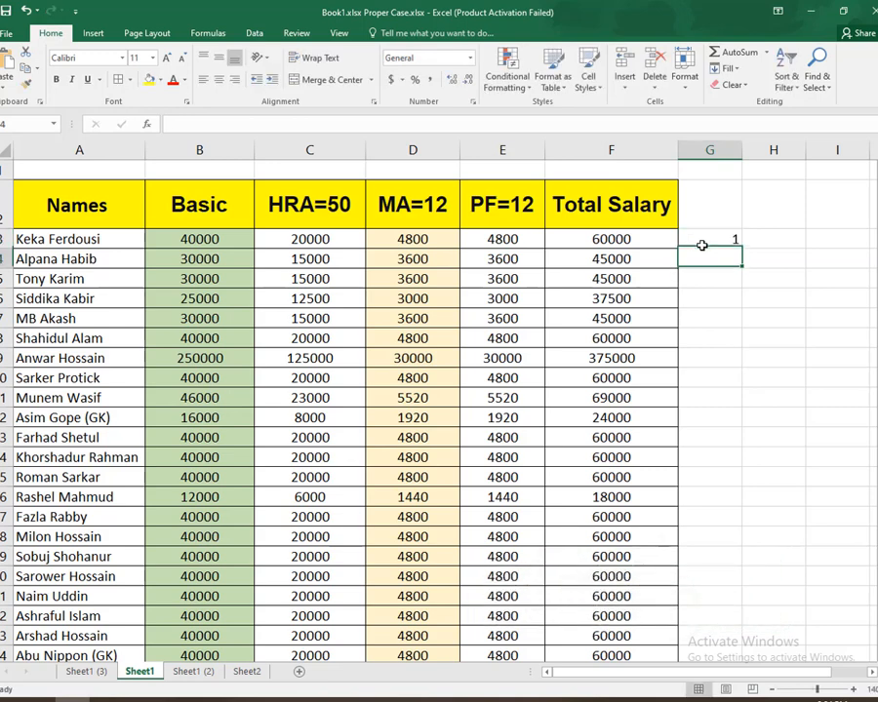
{"action": "type", "text": "2"}
{"action": "left_click", "coordinate": [759, 304]}
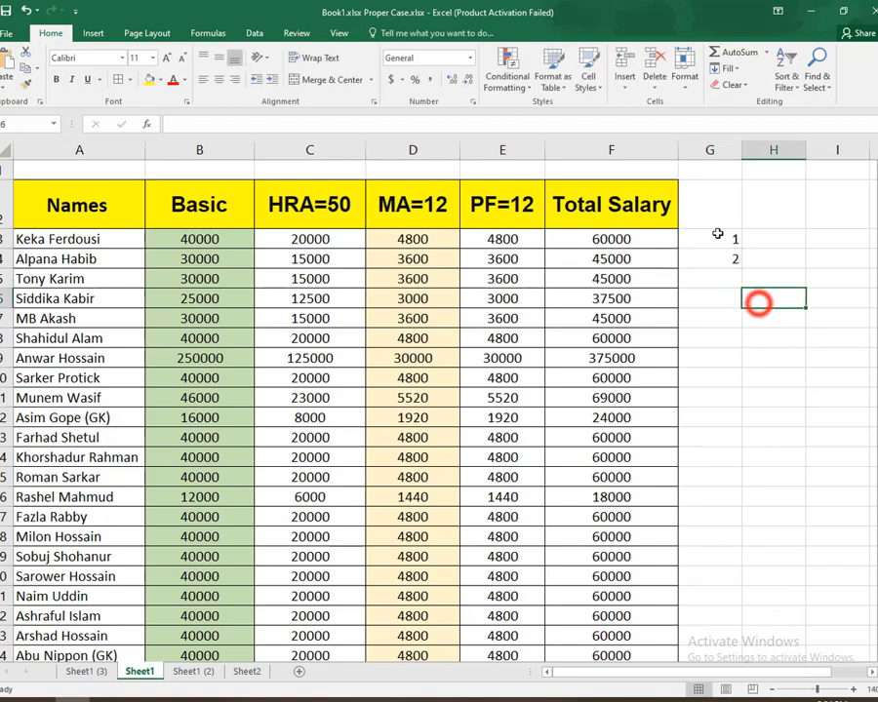
Step: Extend the 1, 2 series down column G to the last employee row and center the numbers
{"action": "left_click_drag", "start_coordinate": [714, 237], "coordinate": [714, 257]}
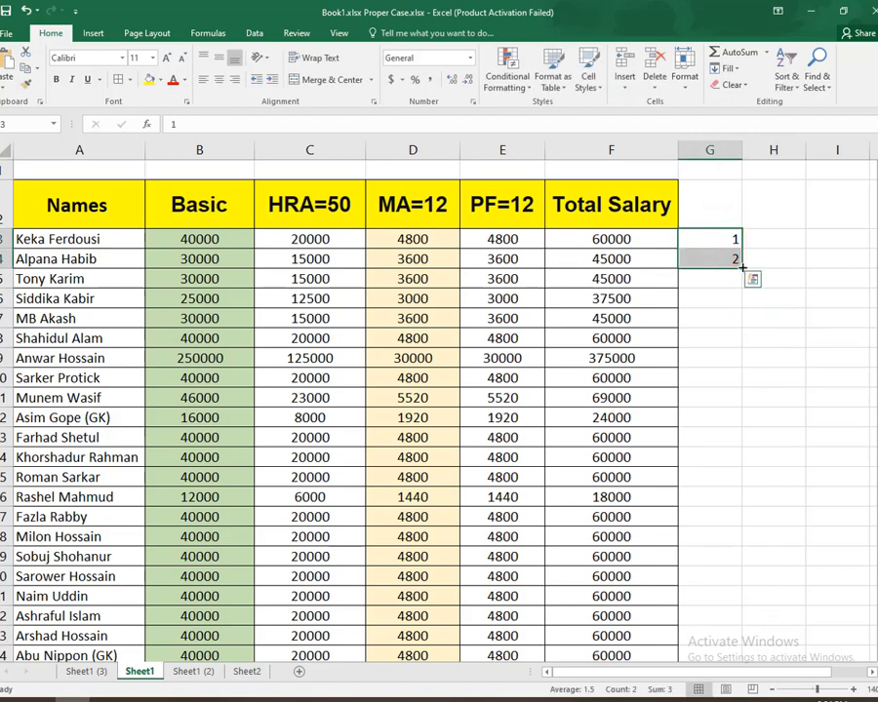
{"action": "double_click", "coordinate": [738, 264]}
{"action": "scroll", "coordinate": [781, 290], "scroll_direction": "down", "scroll_amount": 4}
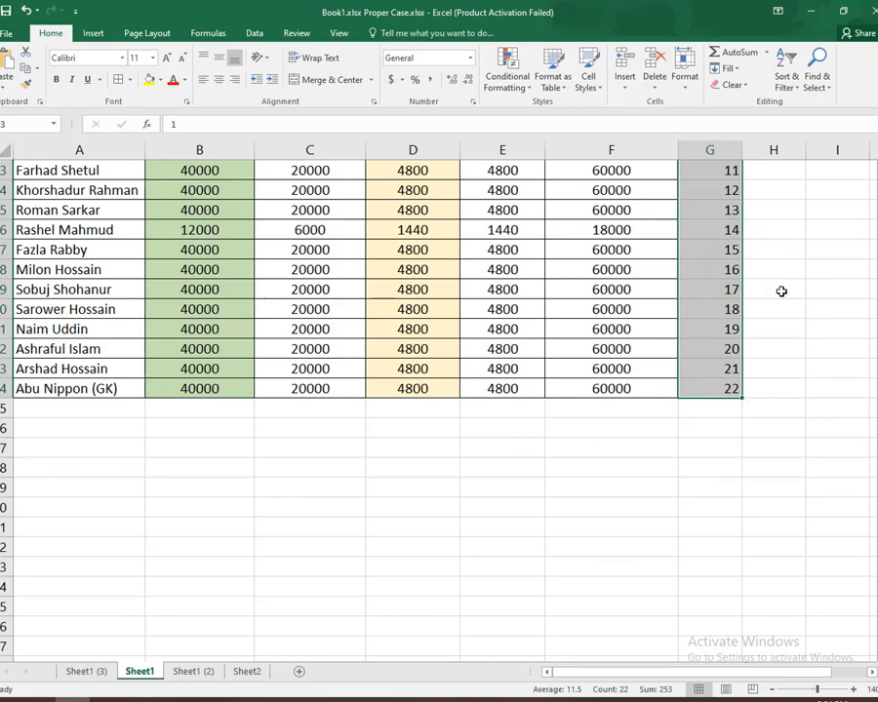
{"action": "scroll", "coordinate": [782, 291], "scroll_direction": "up", "scroll_amount": 2}
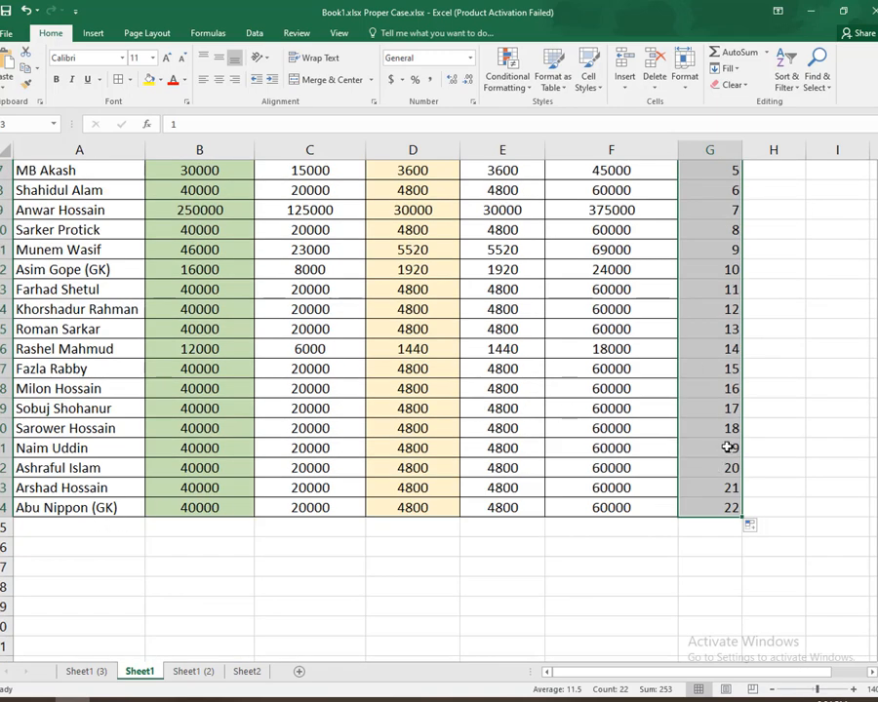
{"action": "scroll", "coordinate": [703, 390], "scroll_direction": "up", "scroll_amount": 2}
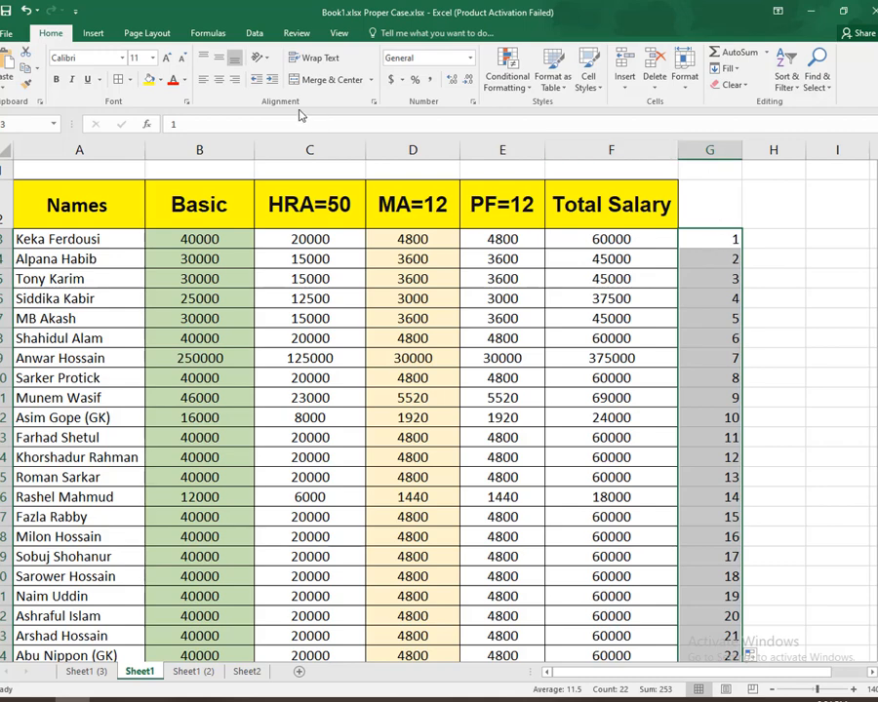
{"action": "left_click", "coordinate": [221, 82]}
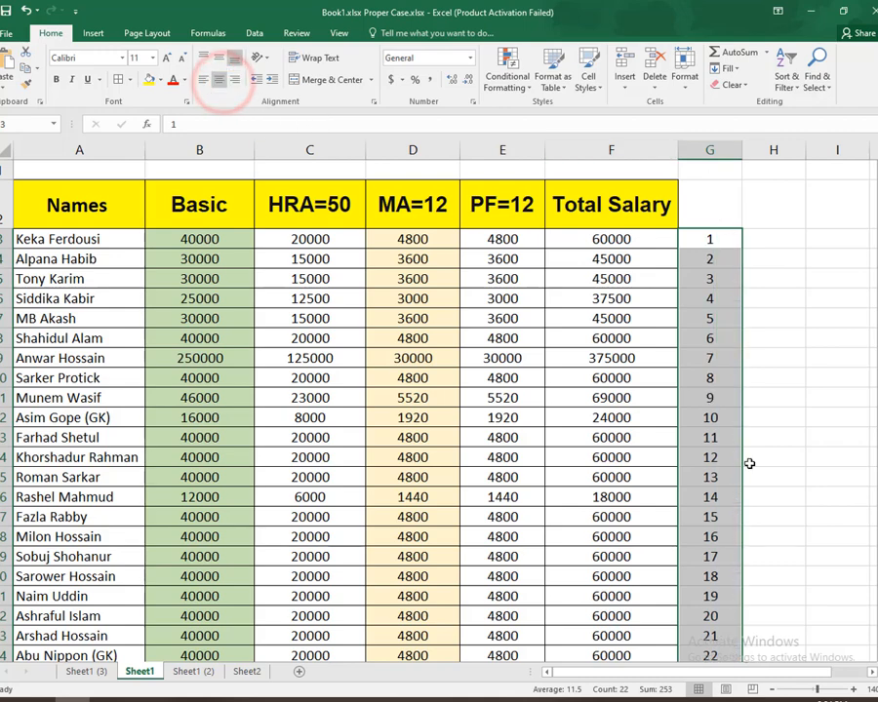
Step: Copy the helper numbers in G3:G24 and paste them as values directly below, starting at G25
{"action": "scroll", "coordinate": [745, 459], "scroll_direction": "down", "scroll_amount": 4}
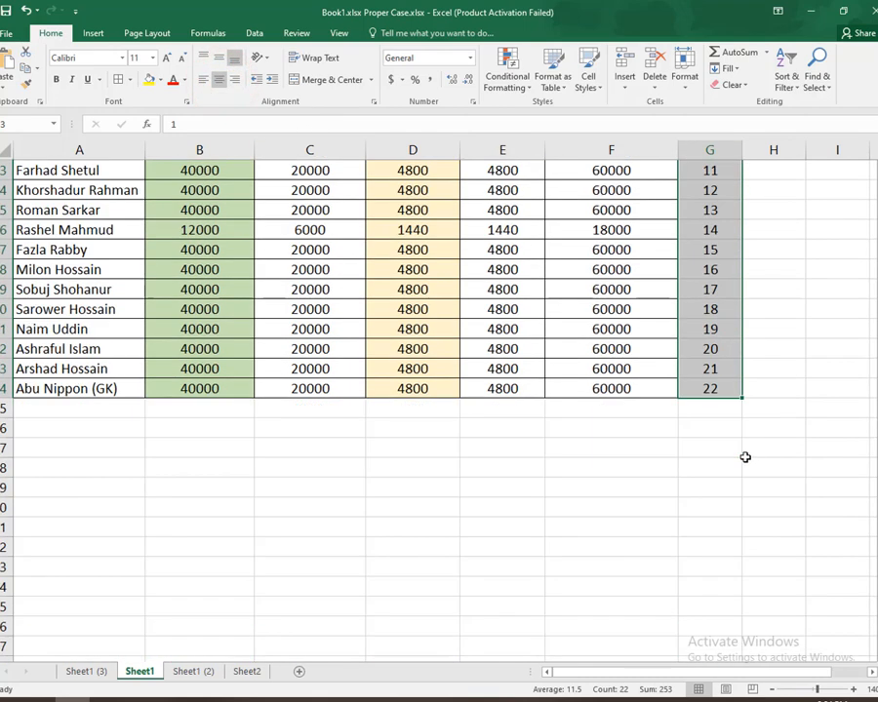
{"action": "key", "text": "ctrl+c"}
{"action": "right_click", "coordinate": [708, 363]}
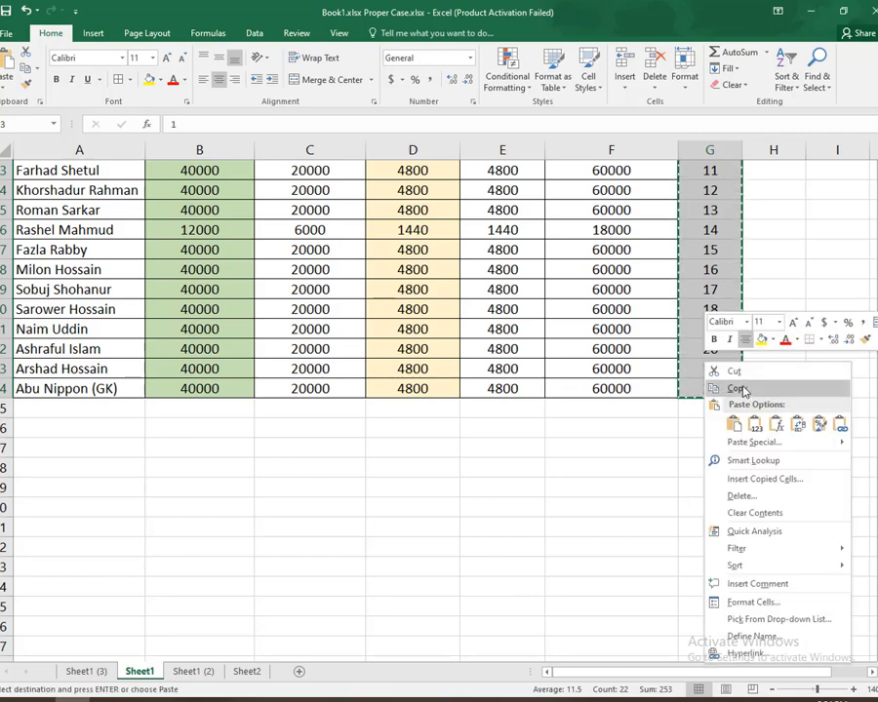
{"action": "left_click", "coordinate": [742, 389]}
{"action": "scroll", "coordinate": [722, 439], "scroll_direction": "up", "scroll_amount": 4}
{"action": "scroll", "coordinate": [722, 439], "scroll_direction": "down", "scroll_amount": 5}
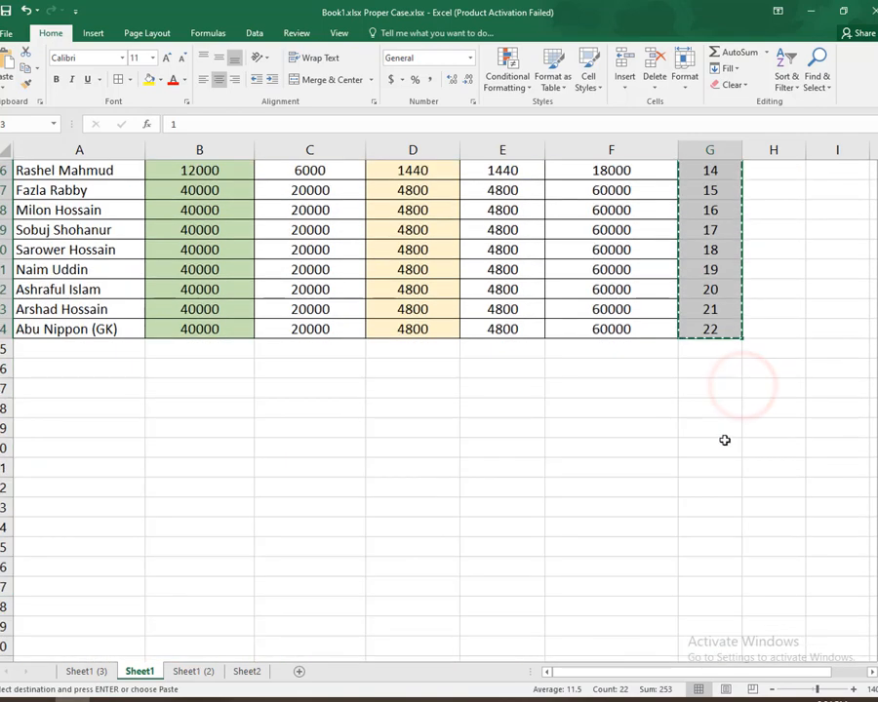
{"action": "left_click", "coordinate": [707, 356]}
{"action": "right_click", "coordinate": [712, 357]}
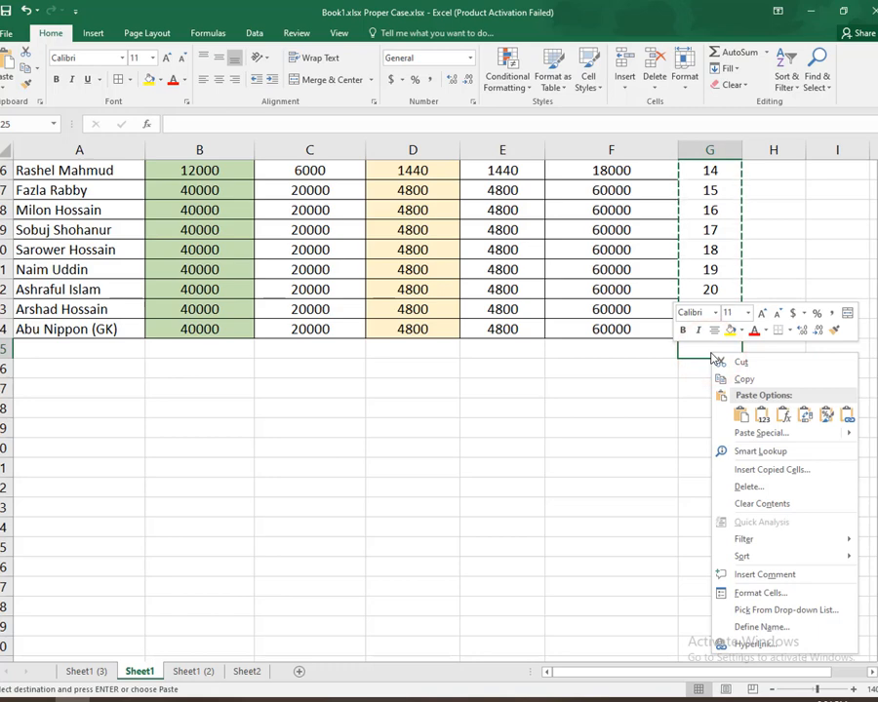
{"action": "left_click", "coordinate": [762, 417]}
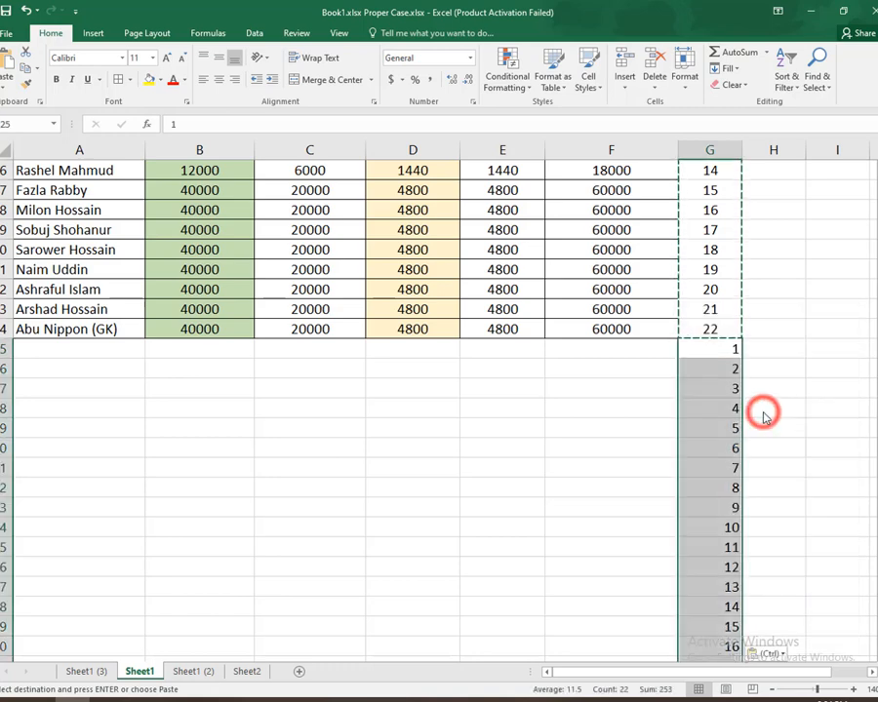
{"action": "scroll", "coordinate": [777, 402], "scroll_direction": "down", "scroll_amount": 3}
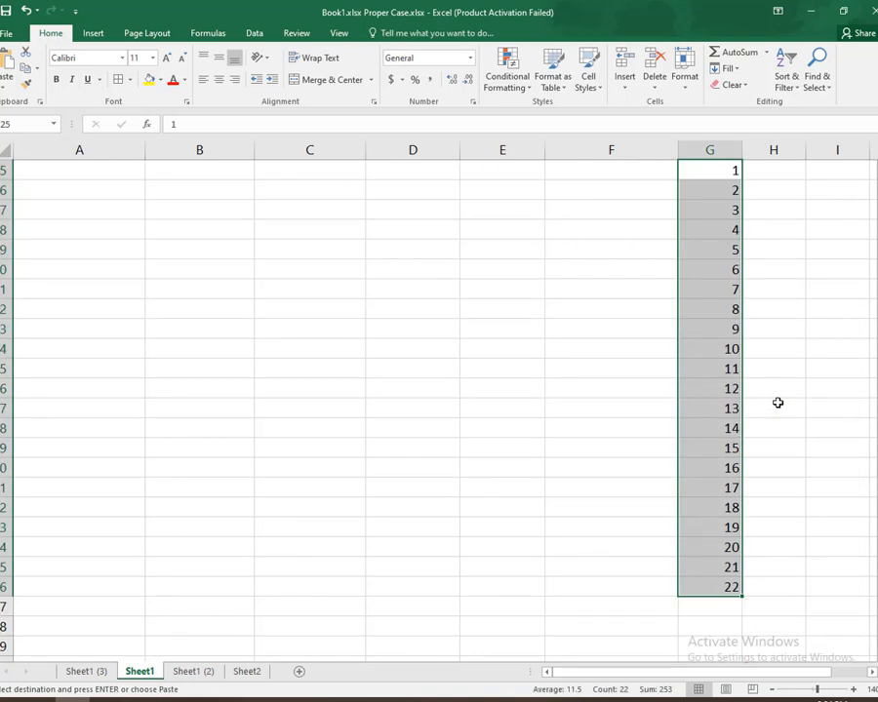
Step: Sort column G from smallest to largest, expanding the selection to include the rest of the table
{"action": "scroll", "coordinate": [778, 403], "scroll_direction": "up", "scroll_amount": 8}
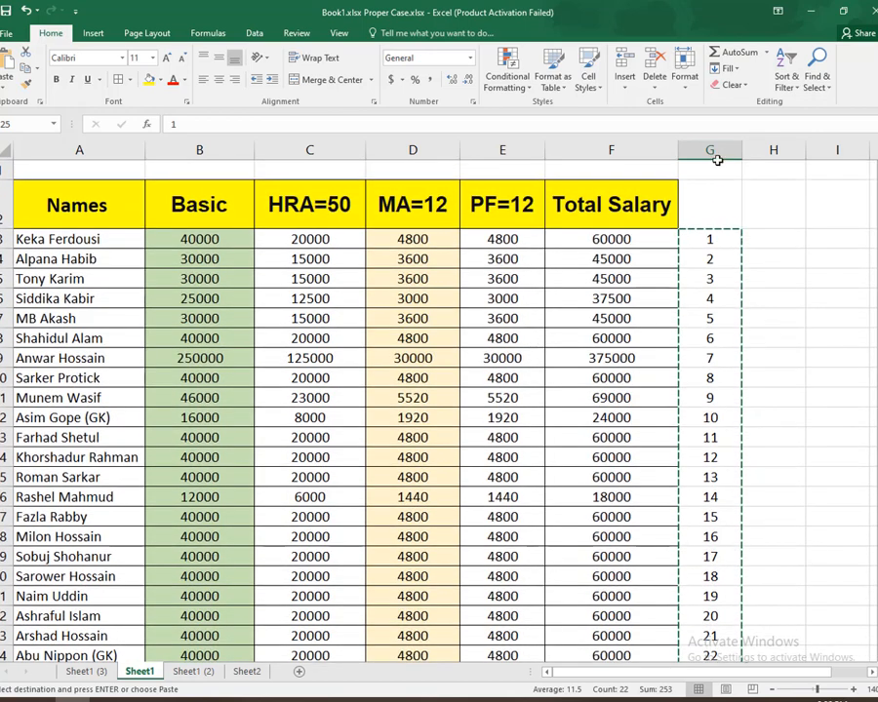
{"action": "left_click", "coordinate": [717, 156]}
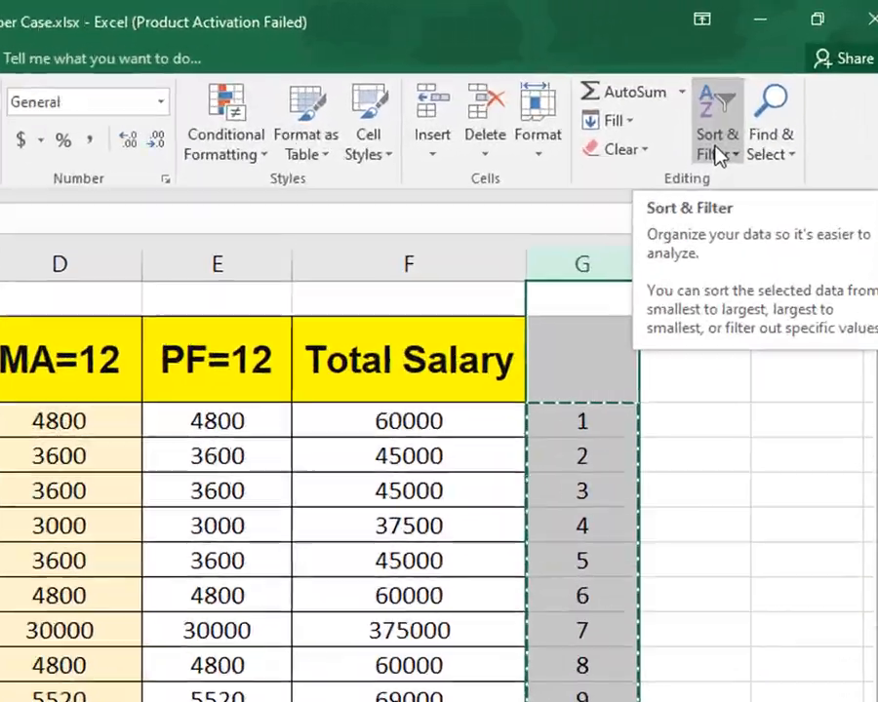
{"action": "left_click", "coordinate": [787, 88]}
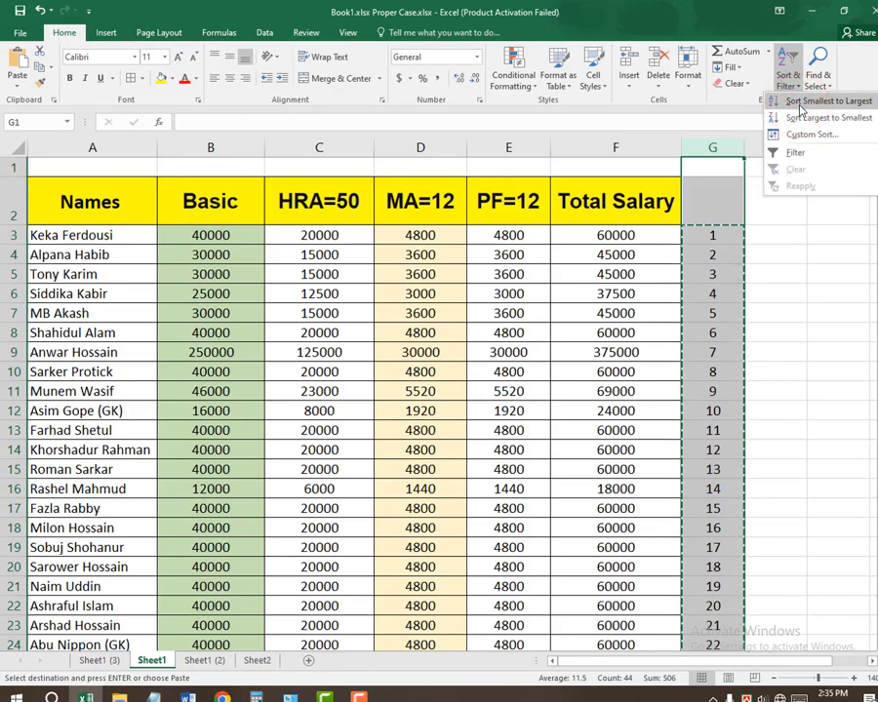
{"action": "left_click", "coordinate": [820, 101]}
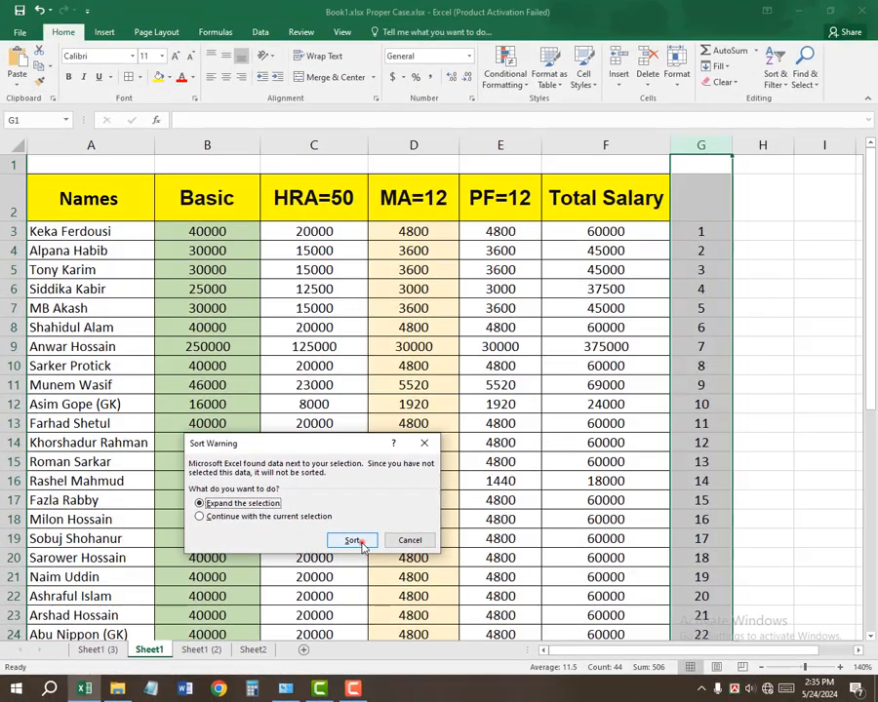
{"action": "left_click", "coordinate": [380, 536]}
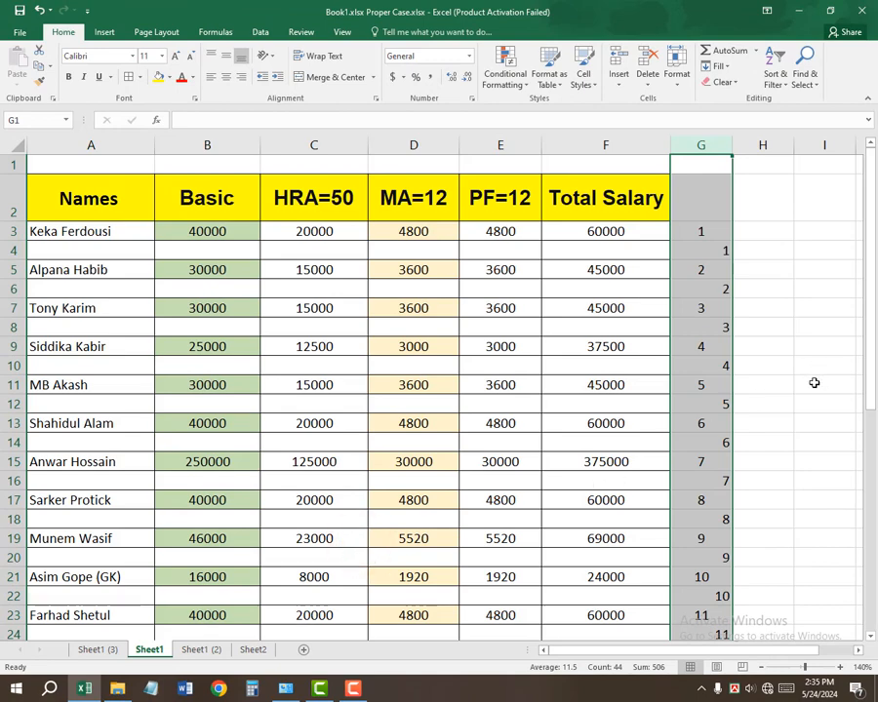
{"action": "scroll", "coordinate": [440, 484], "scroll_direction": "down", "scroll_amount": 4}
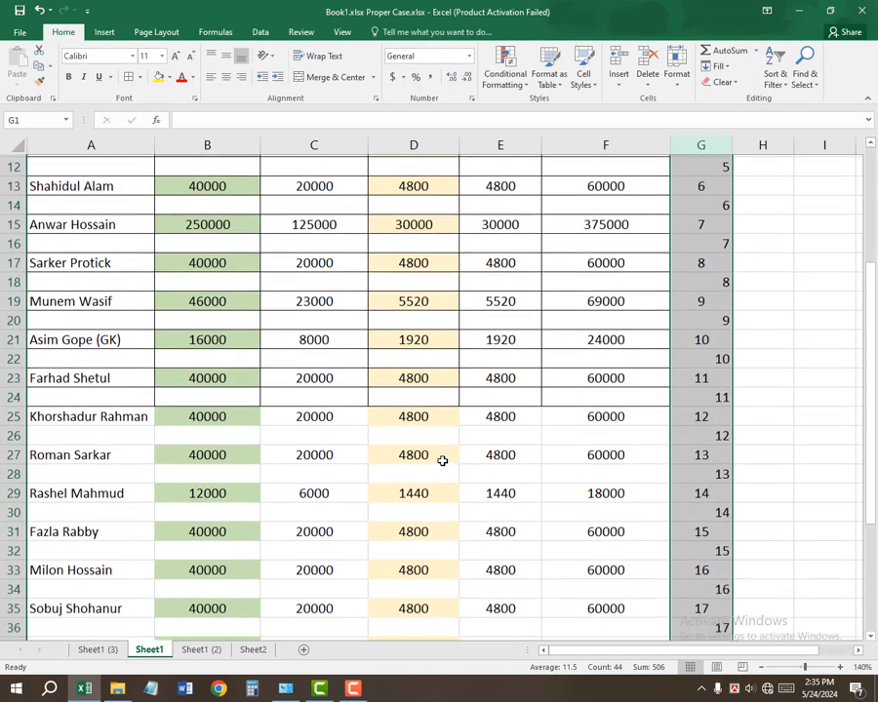
{"action": "scroll", "coordinate": [442, 460], "scroll_direction": "down", "scroll_amount": 2}
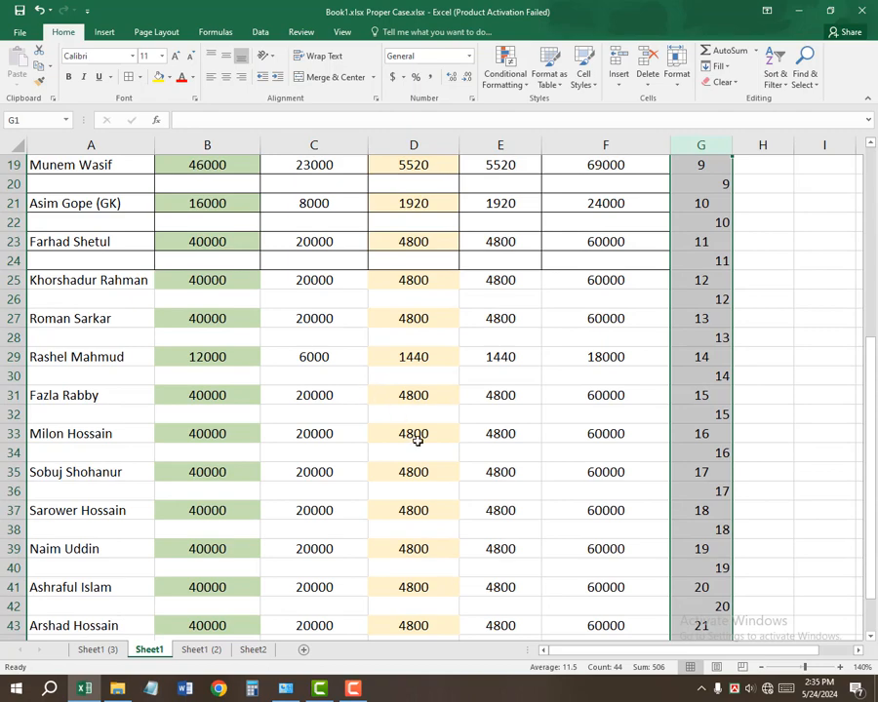
{"action": "scroll", "coordinate": [410, 436], "scroll_direction": "down", "scroll_amount": 1}
{"action": "scroll", "coordinate": [199, 318], "scroll_direction": "down", "scroll_amount": 3}
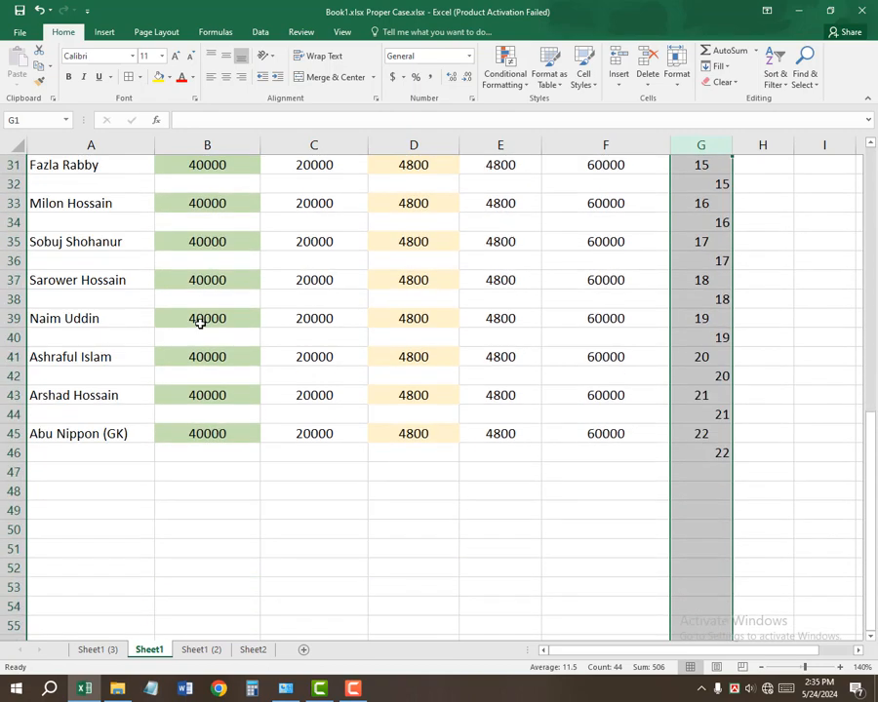
Step: Delete the helper number column G from the salary table
{"action": "scroll", "coordinate": [248, 408], "scroll_direction": "up", "scroll_amount": 10}
{"action": "scroll", "coordinate": [248, 410], "scroll_direction": "down", "scroll_amount": 8}
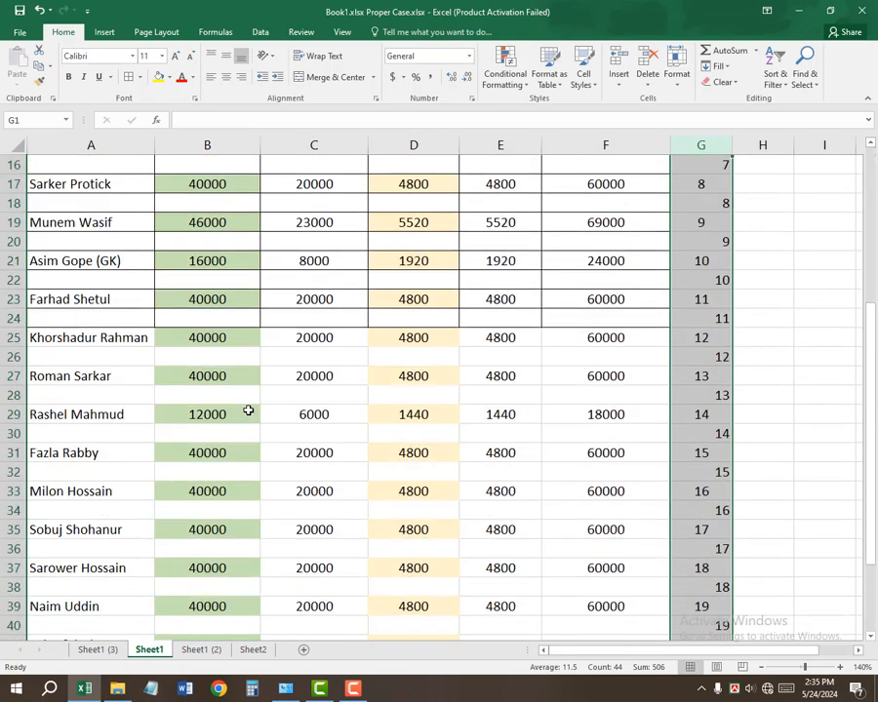
{"action": "right_click", "coordinate": [700, 144]}
{"action": "left_click", "coordinate": [754, 256]}
{"action": "scroll", "coordinate": [755, 256], "scroll_direction": "up", "scroll_amount": 8}
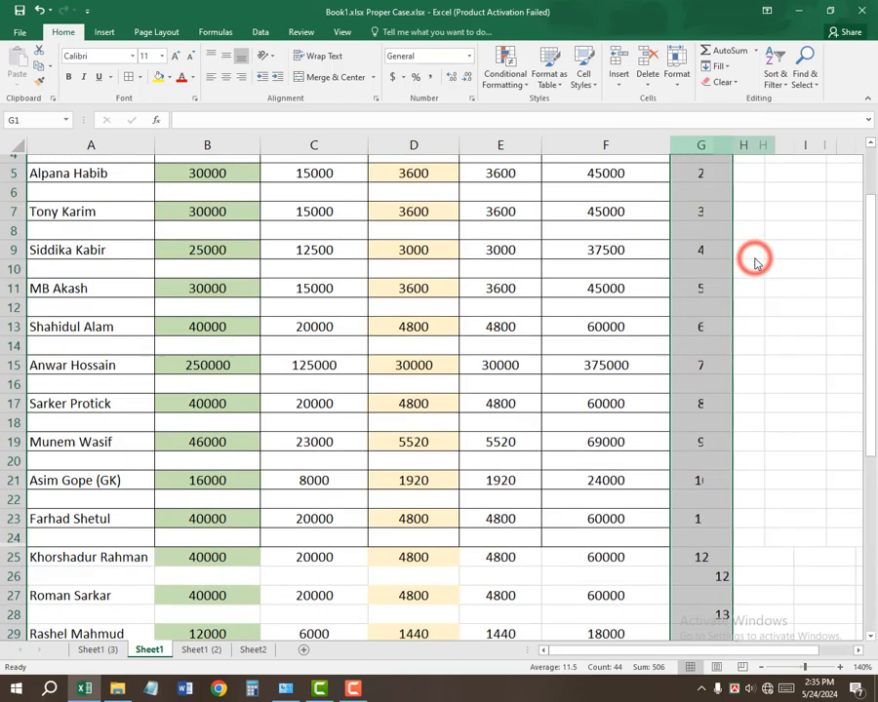
Step: Apply all borders to the table range A22:F45, covering the unbordered rows
{"action": "scroll", "coordinate": [610, 449], "scroll_direction": "down", "scroll_amount": 3}
{"action": "left_click_drag", "start_coordinate": [101, 402], "coordinate": [566, 528]}
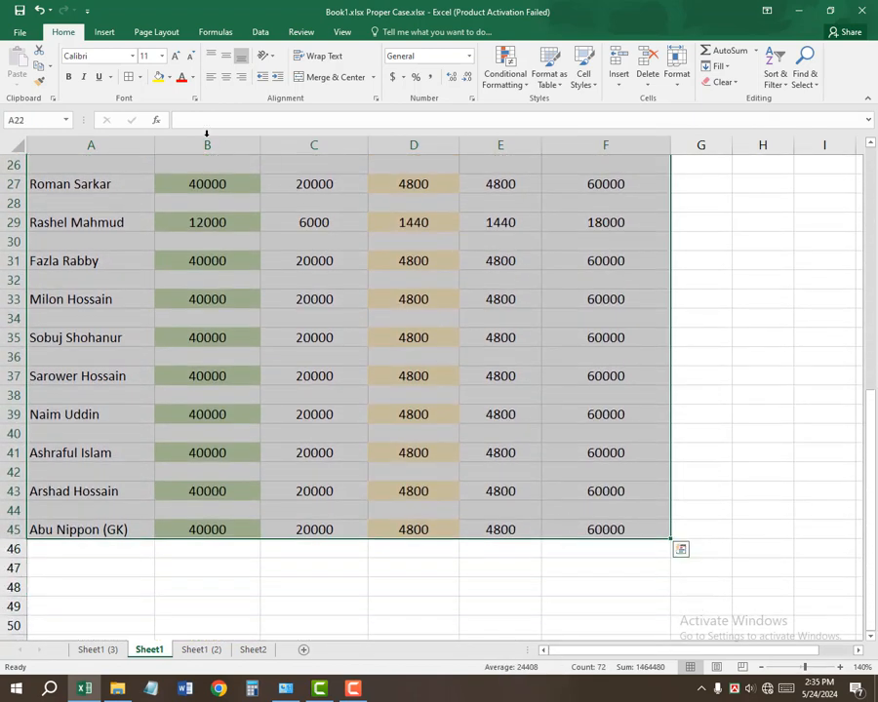
{"action": "left_click", "coordinate": [129, 77]}
{"action": "scroll", "coordinate": [431, 385], "scroll_direction": "up", "scroll_amount": 5}
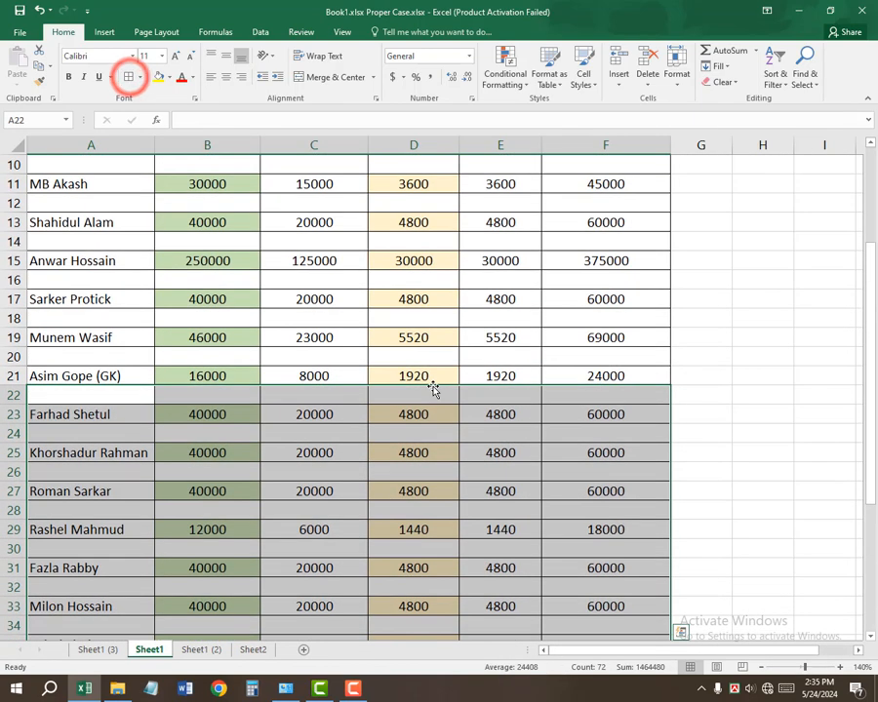
{"action": "left_click", "coordinate": [548, 464]}
{"action": "scroll", "coordinate": [549, 465], "scroll_direction": "up", "scroll_amount": 3}
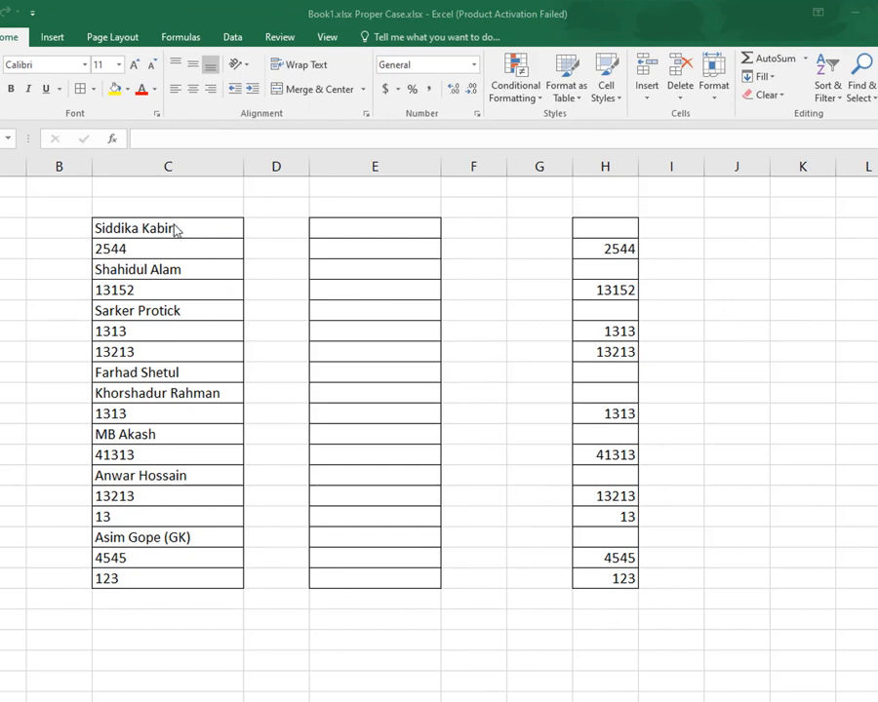
{"action": "left_click_drag", "start_coordinate": [174, 226], "coordinate": [196, 577]}
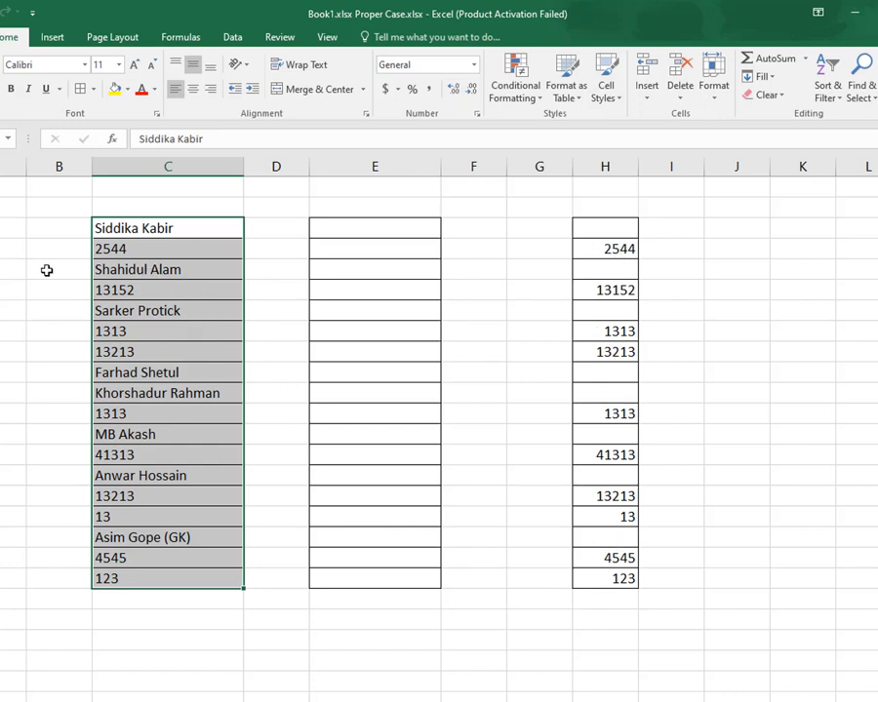
{"action": "left_click", "coordinate": [124, 269]}
{"action": "left_click", "coordinate": [118, 249]}
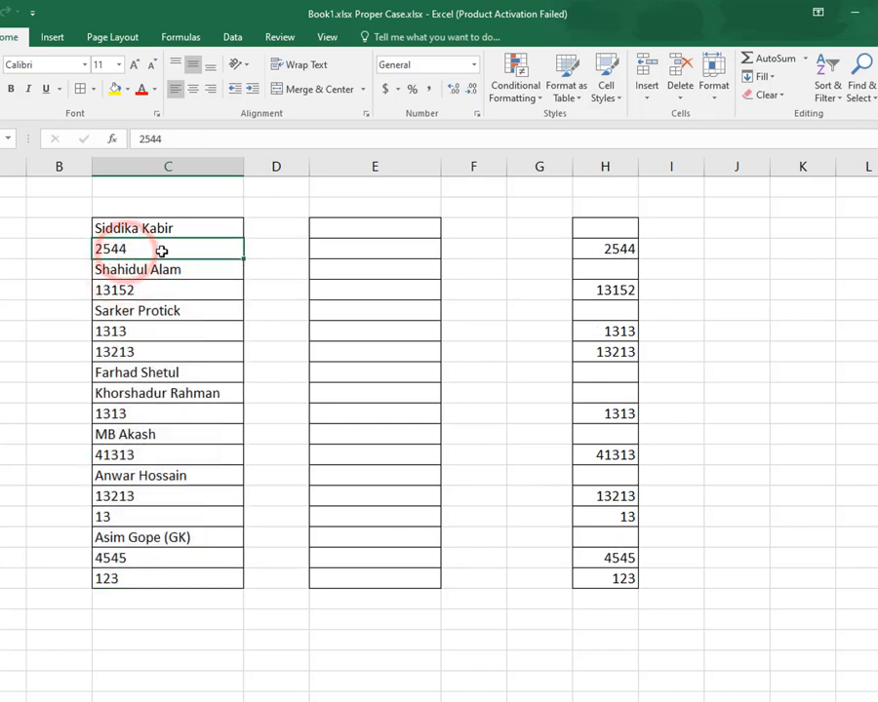
{"action": "left_click", "coordinate": [354, 250]}
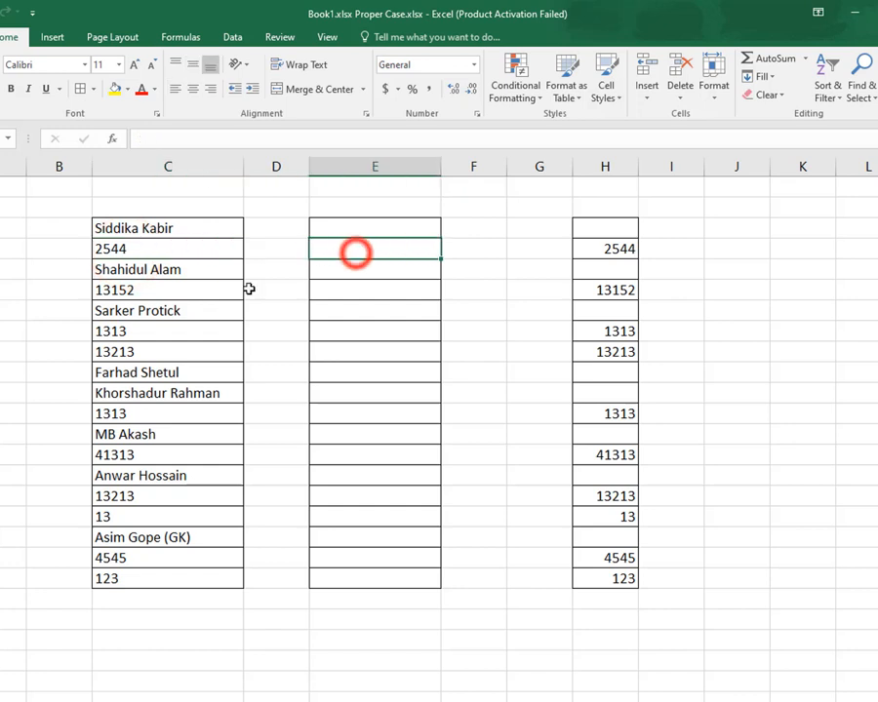
{"action": "left_click", "coordinate": [150, 332]}
{"action": "left_click", "coordinate": [354, 308]}
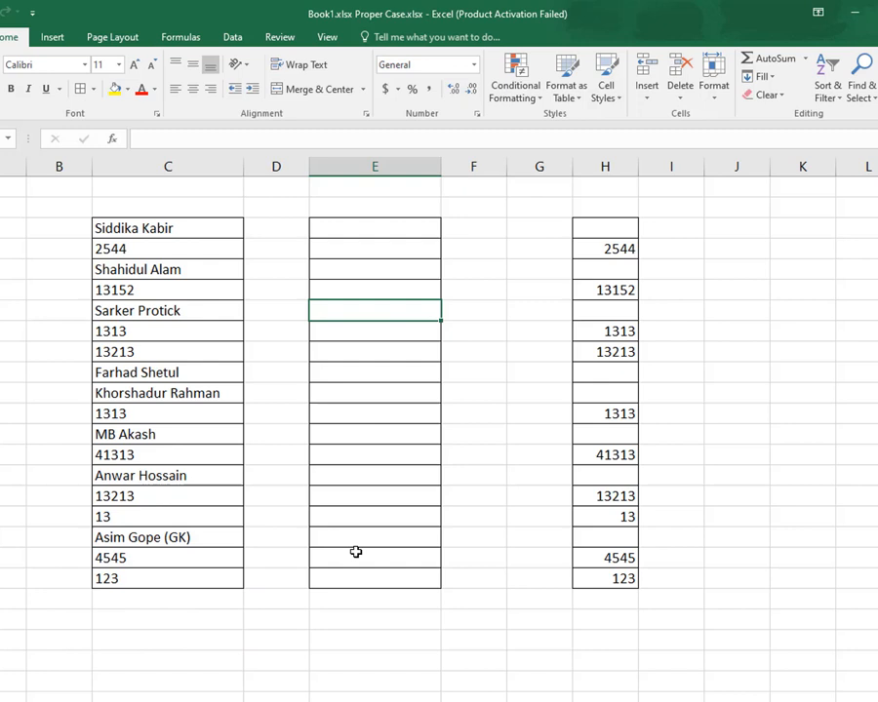
Step: Enter =IFERROR(C9*1,"") in E9 to extract only the numbers from column C, and fill it down to E26
{"action": "double_click", "coordinate": [364, 232]}
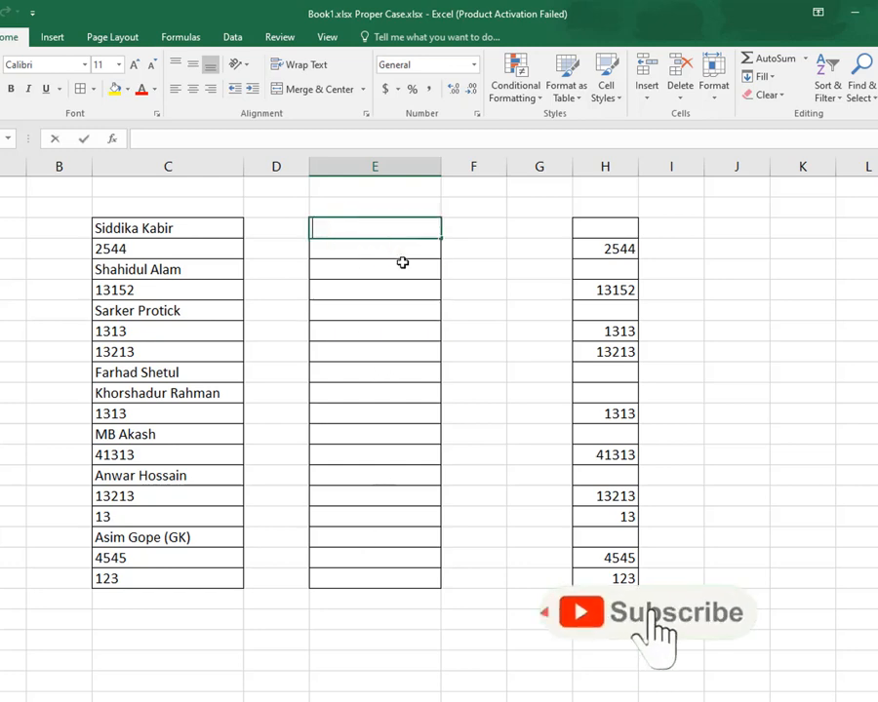
{"action": "type", "text": "="}
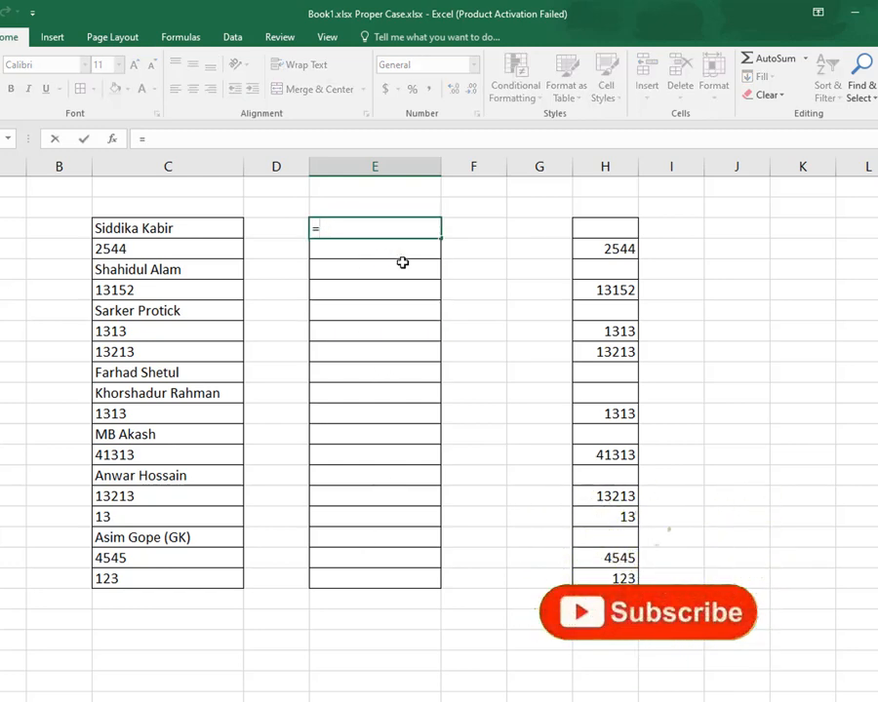
{"action": "type", "text": "if"}
{"action": "key", "text": "Down"}
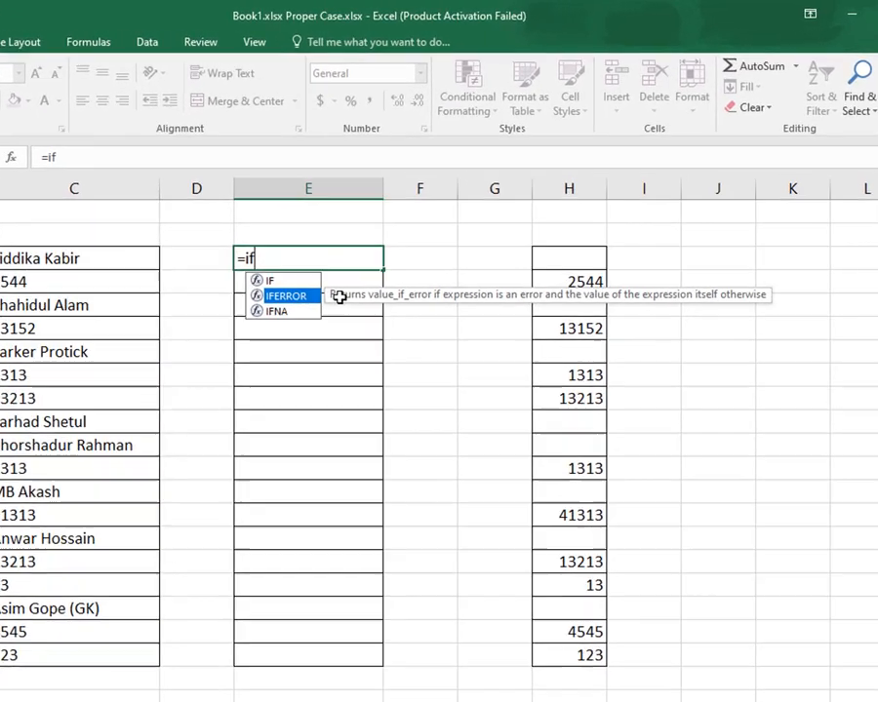
{"action": "key", "text": "Tab"}
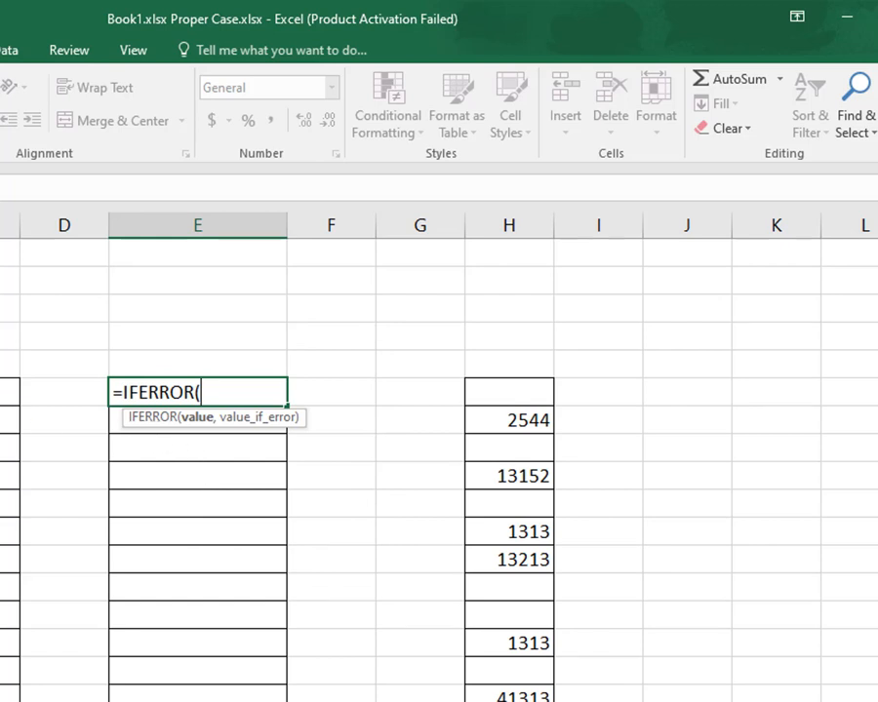
{"action": "left_click", "coordinate": [10, 391]}
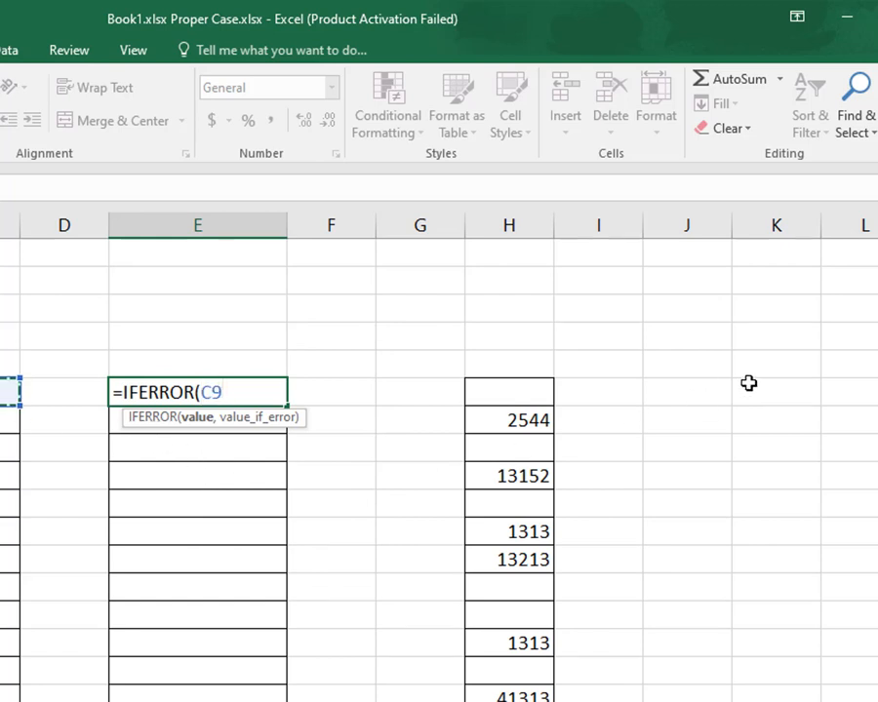
{"action": "type", "text": "*"}
{"action": "type", "text": ","}
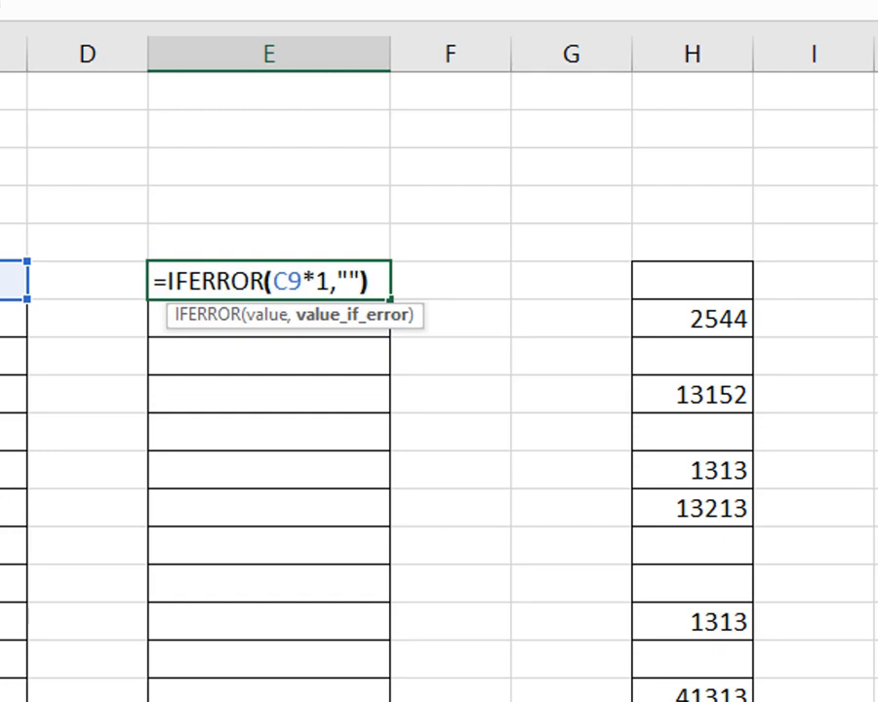
{"action": "type", "text": "\"\")"}
{"action": "key", "text": "Return"}
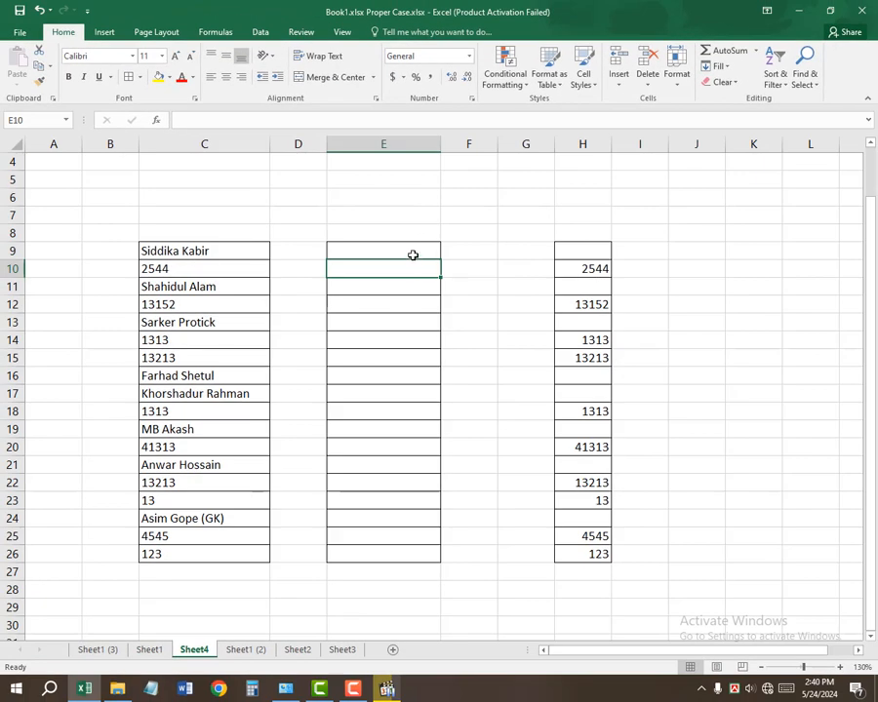
{"action": "left_click", "coordinate": [411, 251]}
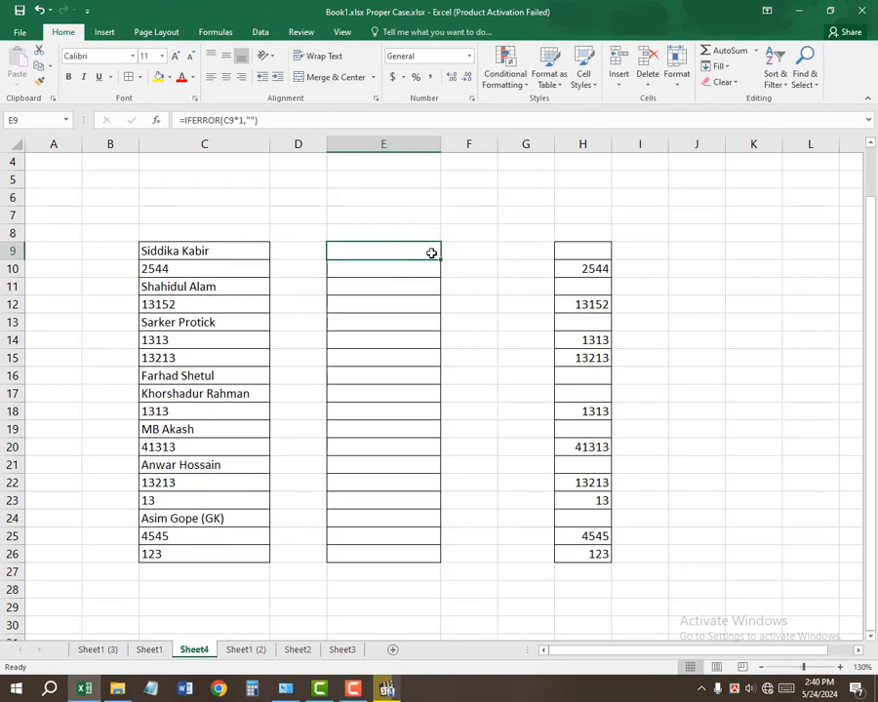
{"action": "left_click_drag", "start_coordinate": [441, 260], "coordinate": [448, 556]}
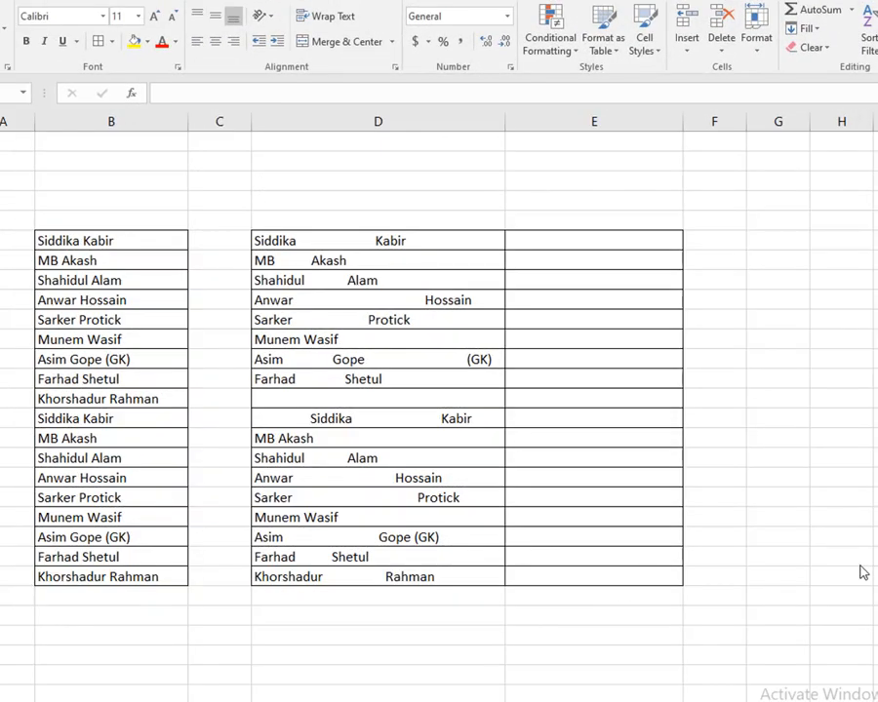
Step: Compare the cleanly spaced name list in column B with the irregularly spaced names in column D
{"action": "left_click_drag", "start_coordinate": [124, 241], "coordinate": [118, 563]}
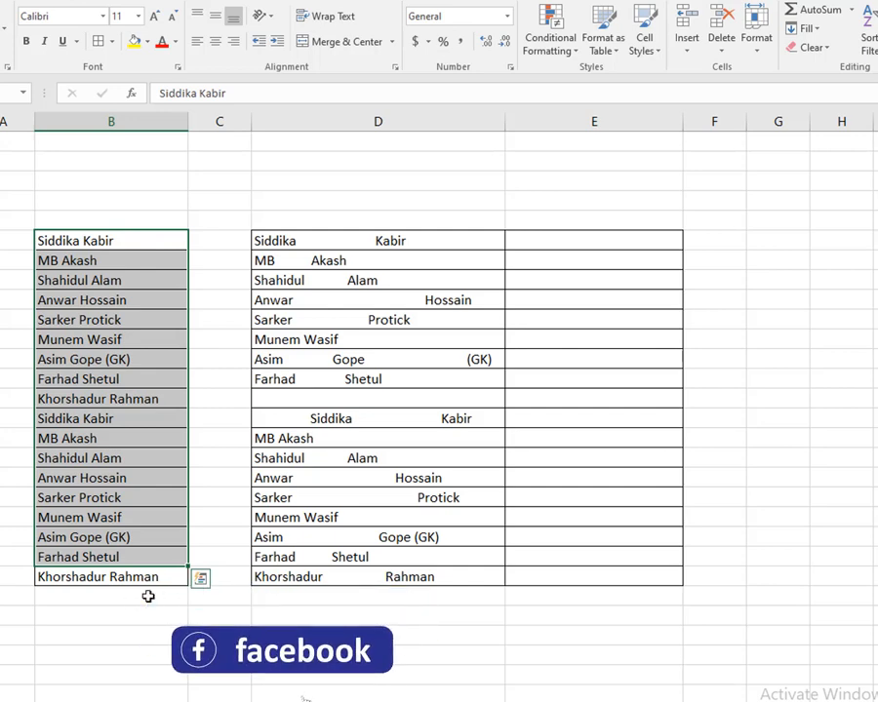
{"action": "left_click", "coordinate": [207, 437]}
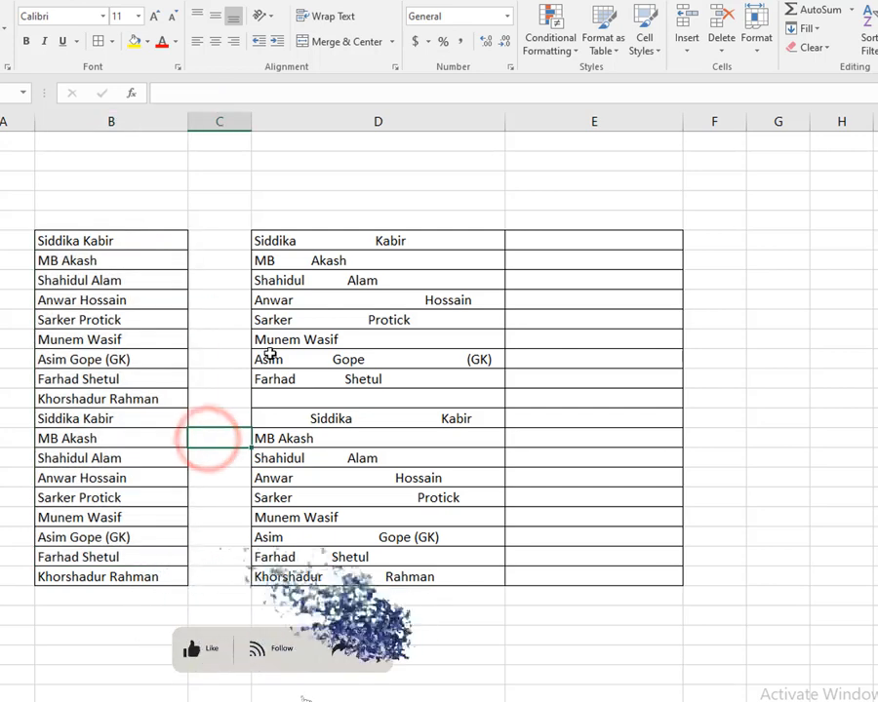
{"action": "left_click", "coordinate": [347, 259]}
{"action": "left_click", "coordinate": [354, 241]}
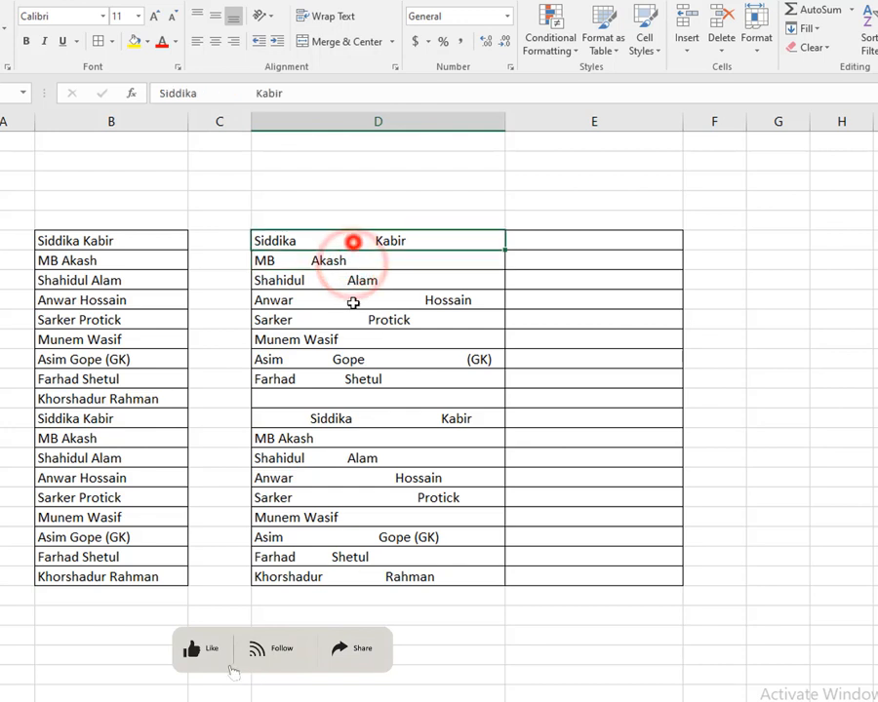
{"action": "left_click_drag", "start_coordinate": [353, 303], "coordinate": [392, 575]}
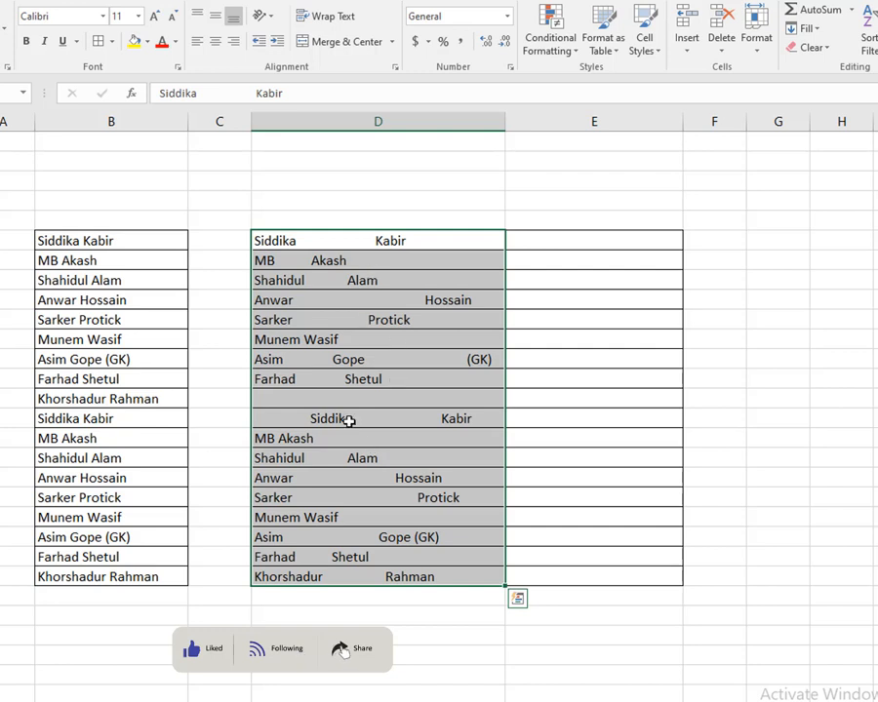
{"action": "left_click_drag", "start_coordinate": [146, 240], "coordinate": [139, 589]}
{"action": "left_click_drag", "start_coordinate": [421, 576], "coordinate": [394, 550]}
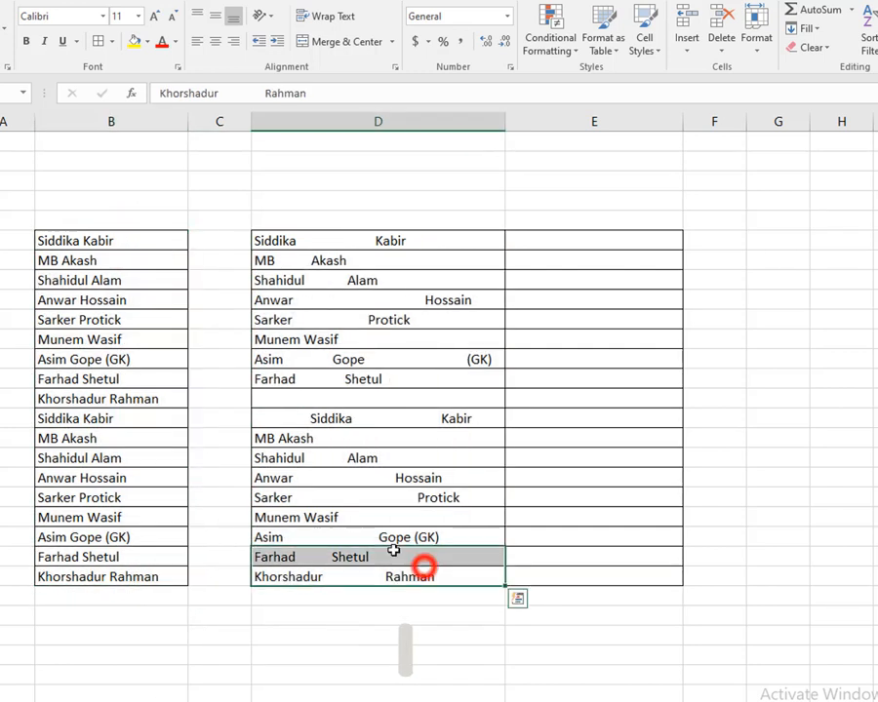
{"action": "left_click_drag", "start_coordinate": [120, 242], "coordinate": [127, 557]}
Step: Try removing the extra spaces within the name in D9 by hand, and undo the edit
{"action": "double_click", "coordinate": [350, 240]}
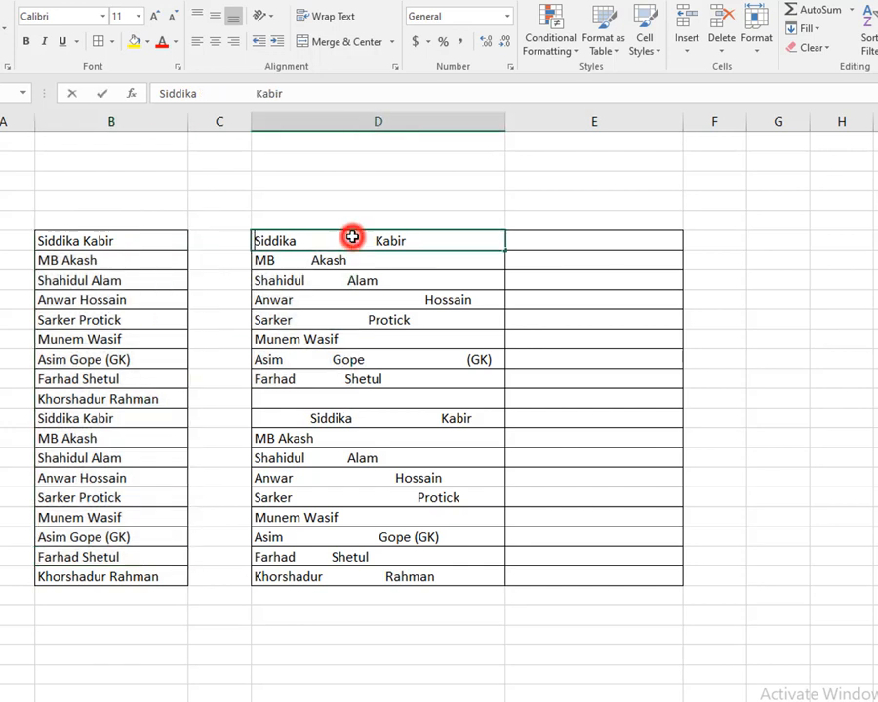
{"action": "key", "text": "BackSpace"}
{"action": "key", "text": "BackSpace"}
{"action": "key", "text": "BackSpace"}
{"action": "key", "text": "BackSpace"}
{"action": "key", "text": "BackSpace"}
{"action": "key", "text": "BackSpace"}
{"action": "key", "text": "BackSpace"}
{"action": "key", "text": "BackSpace"}
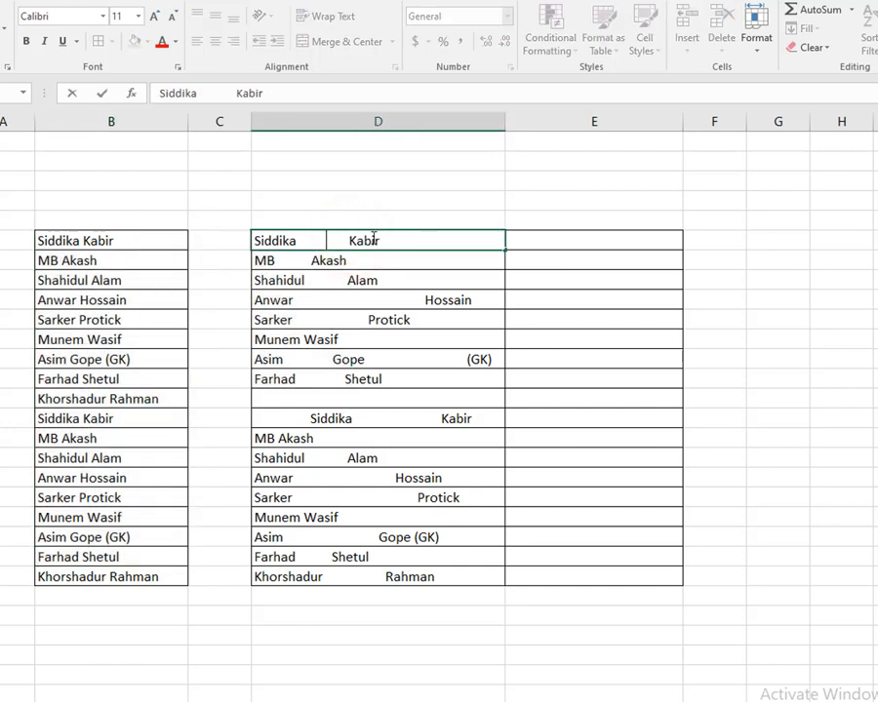
{"action": "key", "text": "BackSpace"}
{"action": "key", "text": "BackSpace"}
{"action": "key", "text": "BackSpace"}
{"action": "key", "text": "BackSpace"}
{"action": "key", "text": "BackSpace"}
{"action": "key", "text": "BackSpace"}
{"action": "key", "text": "BackSpace"}
{"action": "key", "text": "BackSpace"}
{"action": "key", "text": "BackSpace"}
{"action": "key", "text": "BackSpace"}
{"action": "key", "text": "BackSpace"}
{"action": "key", "text": "BackSpace"}
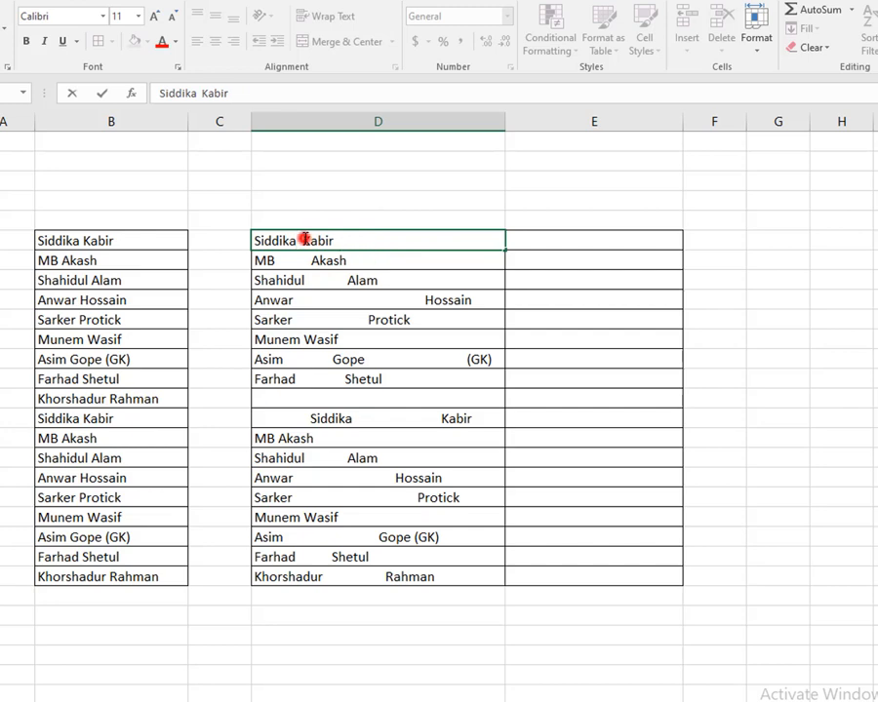
{"action": "left_click", "coordinate": [304, 239]}
{"action": "key", "text": "BackSpace"}
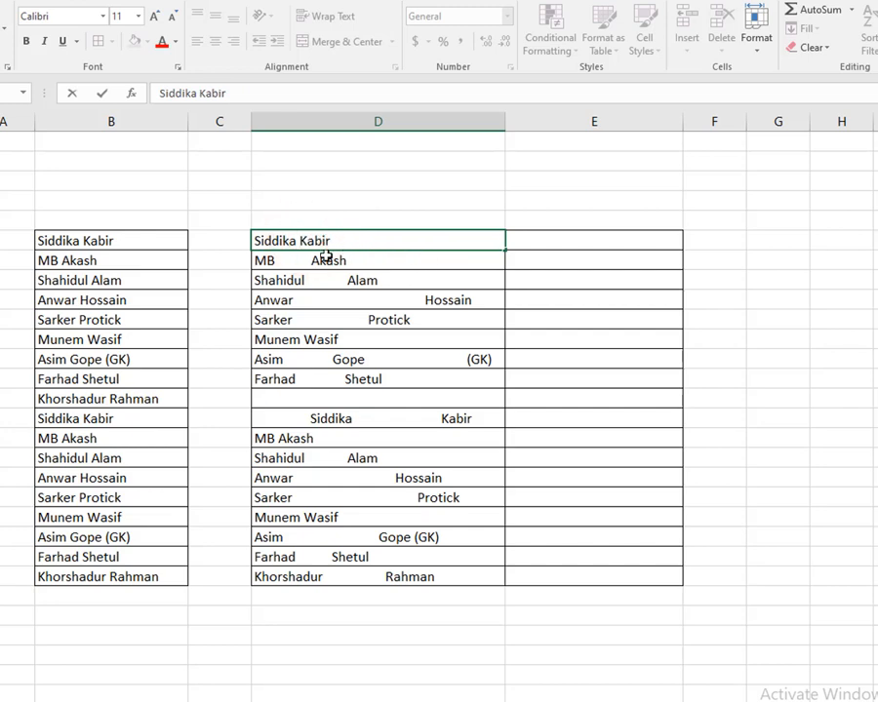
{"action": "left_click", "coordinate": [330, 256]}
{"action": "key", "text": "ctrl+z"}
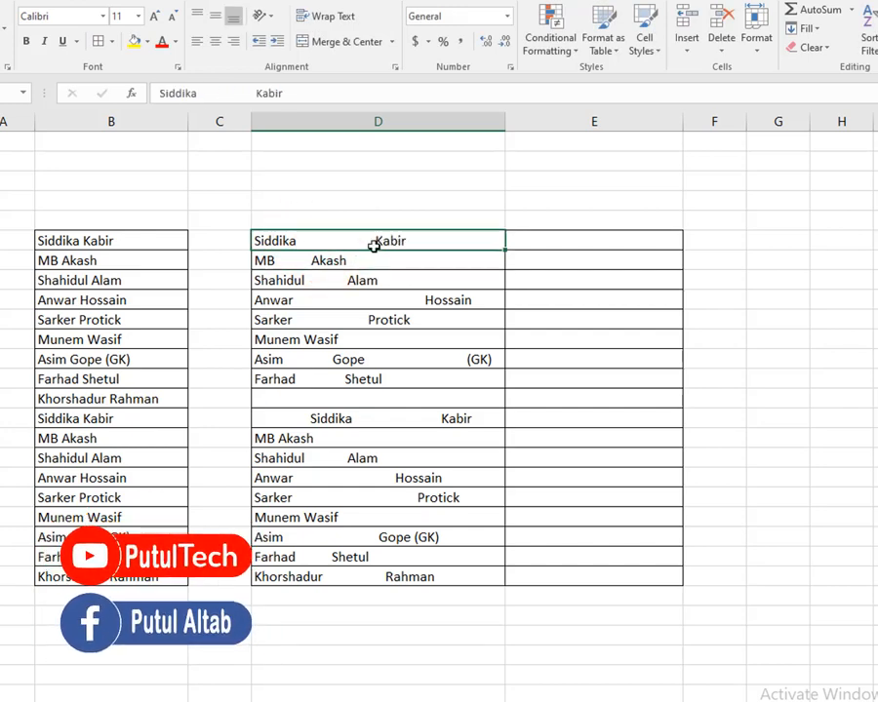
Step: Enter =TRIM(D9) in E9 to strip the extra spaces, and fill it down to the last name row
{"action": "left_click", "coordinate": [542, 235]}
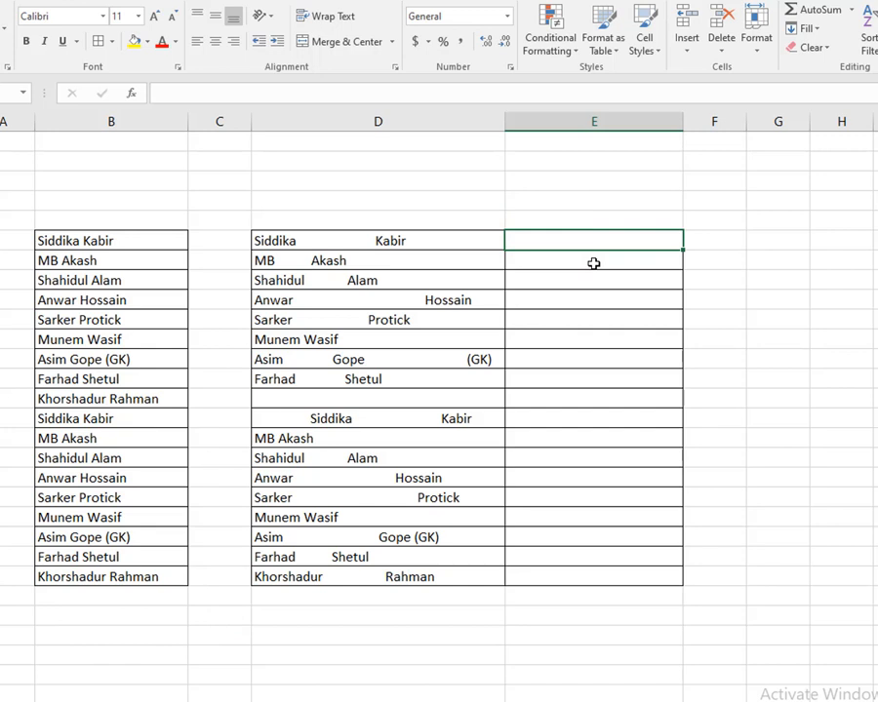
{"action": "type", "text": "="}
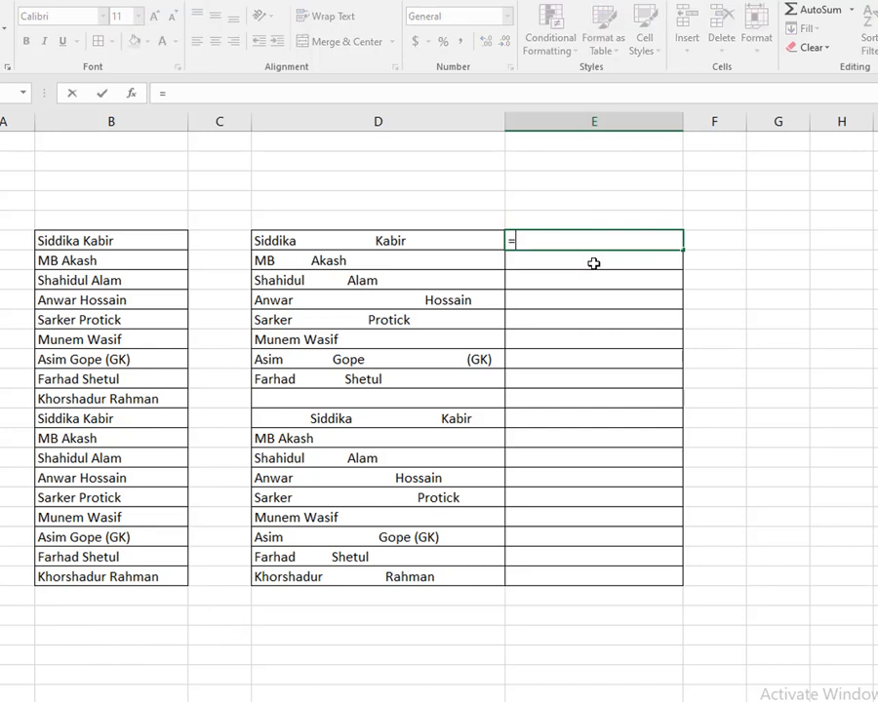
{"action": "type", "text": "tri"}
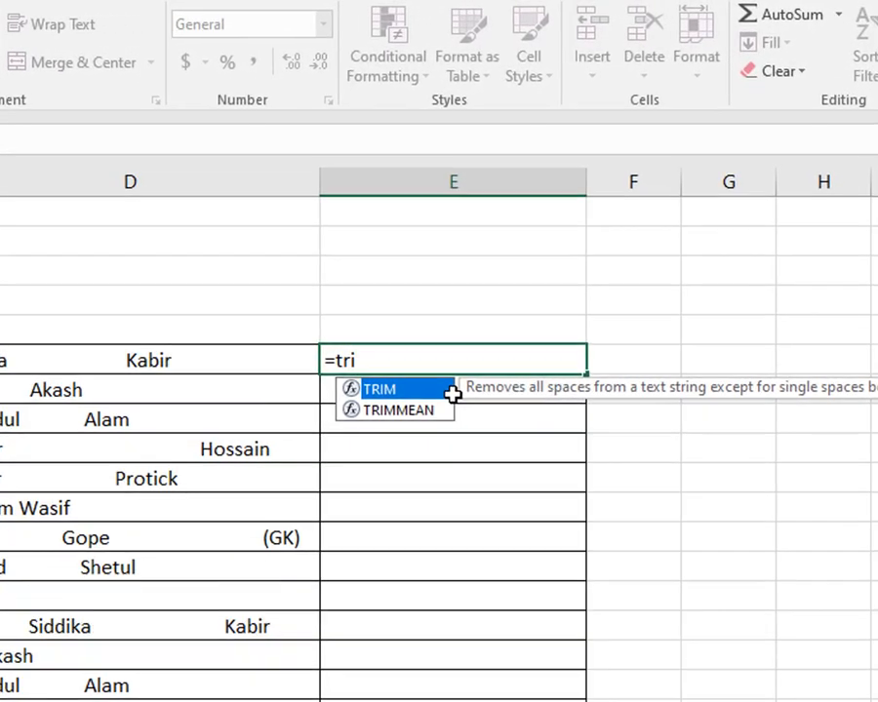
{"action": "double_click", "coordinate": [453, 390]}
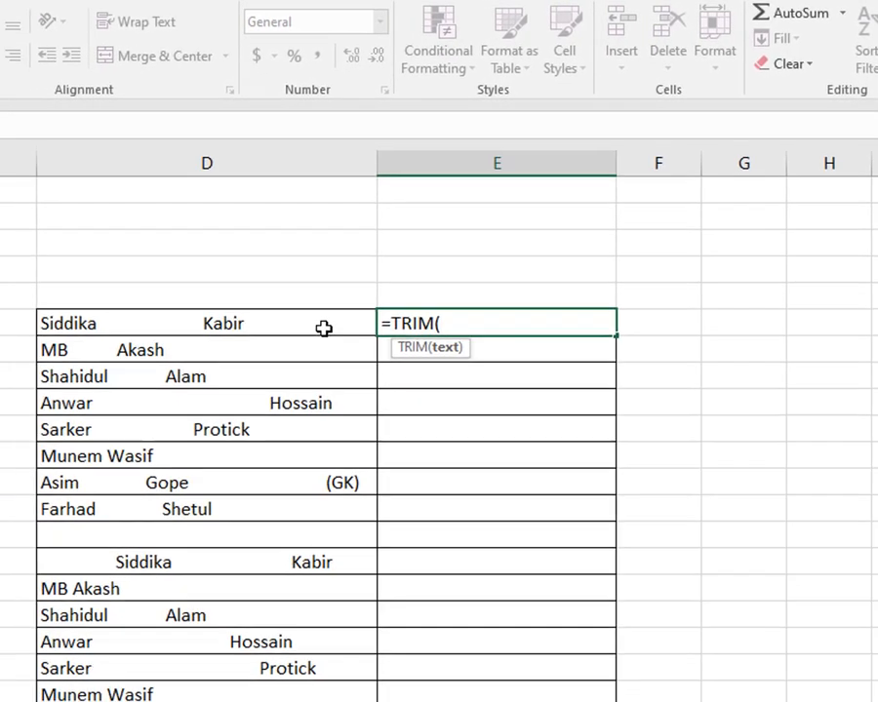
{"action": "left_click", "coordinate": [261, 362]}
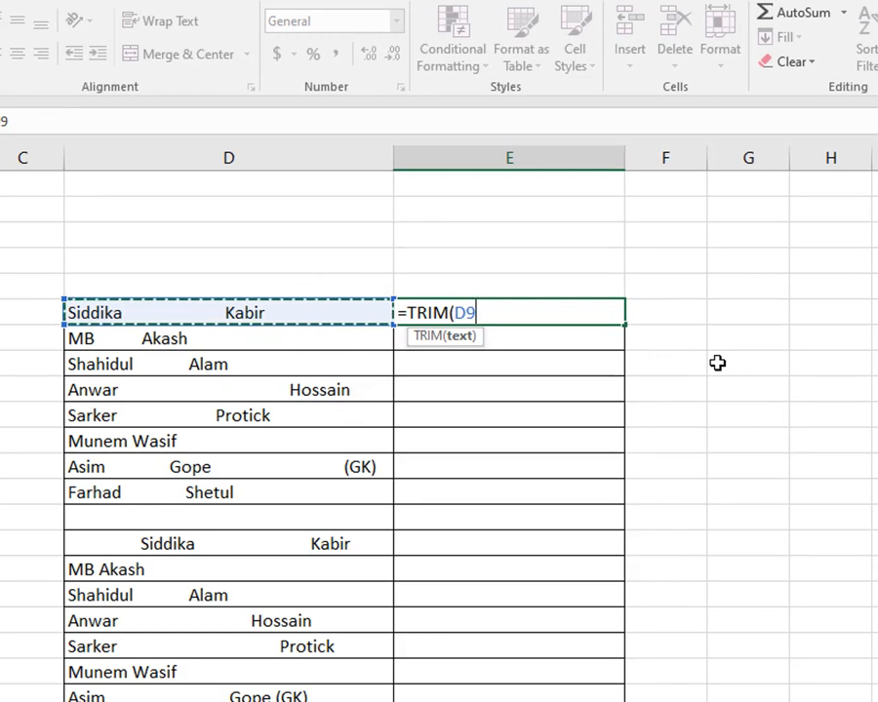
{"action": "type", "text": ")"}
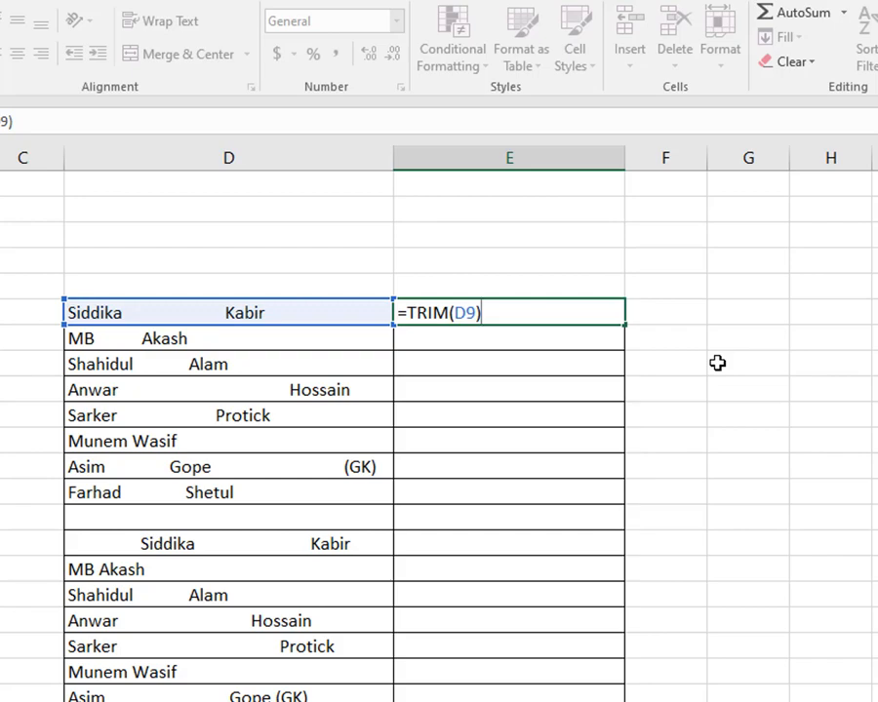
{"action": "key", "text": "Return"}
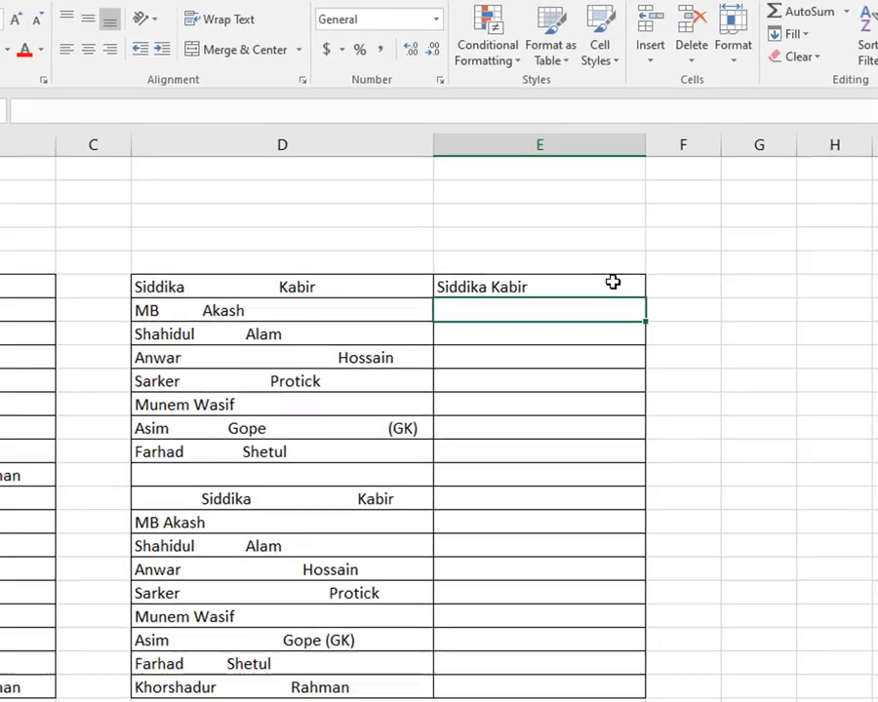
{"action": "left_click", "coordinate": [585, 308]}
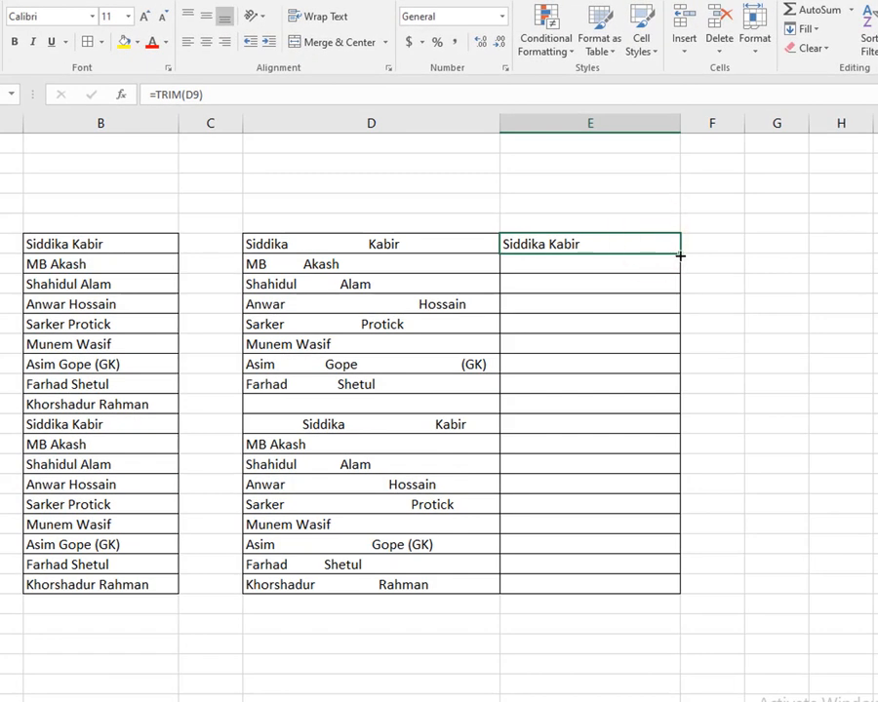
{"action": "left_click_drag", "start_coordinate": [680, 252], "coordinate": [661, 596]}
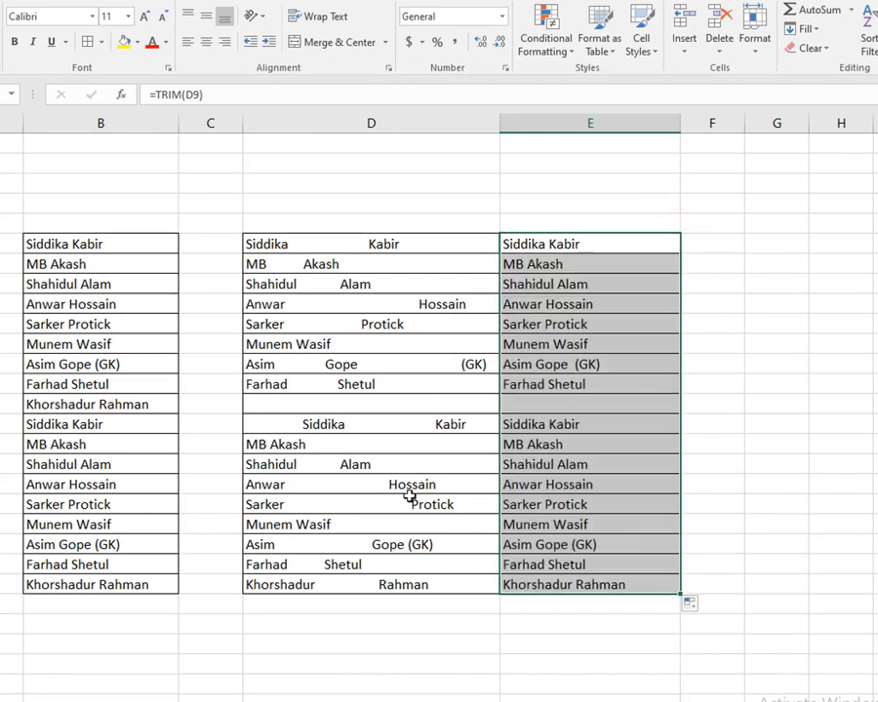
Step: Compare the trimmed names in column E with the reference list in column B
{"action": "left_click", "coordinate": [612, 425]}
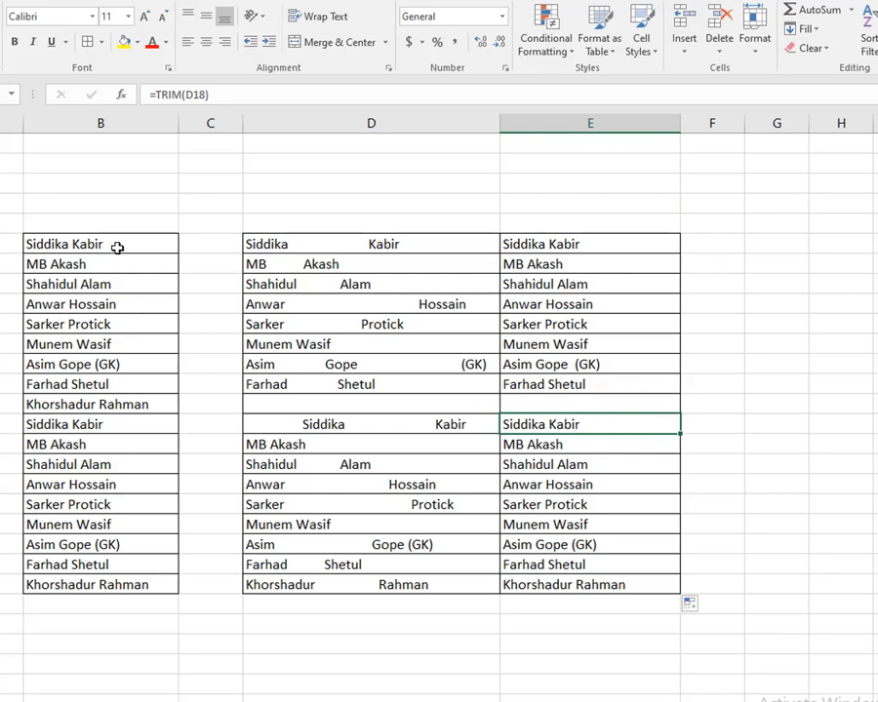
{"action": "left_click_drag", "start_coordinate": [154, 252], "coordinate": [121, 586]}
{"action": "left_click_drag", "start_coordinate": [643, 244], "coordinate": [633, 563]}
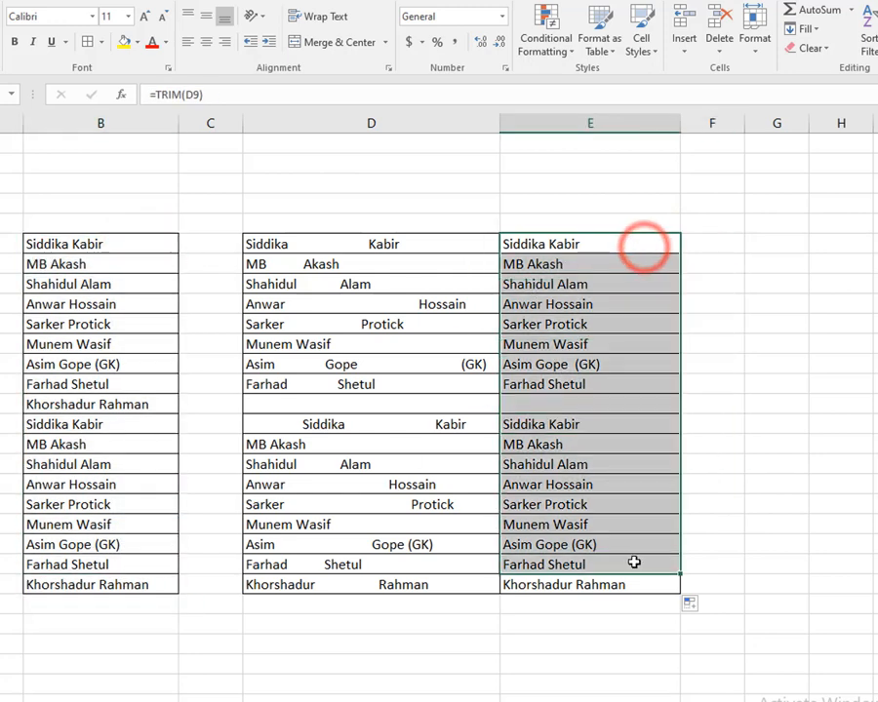
{"action": "left_click", "coordinate": [98, 484]}
{"action": "left_click", "coordinate": [552, 488]}
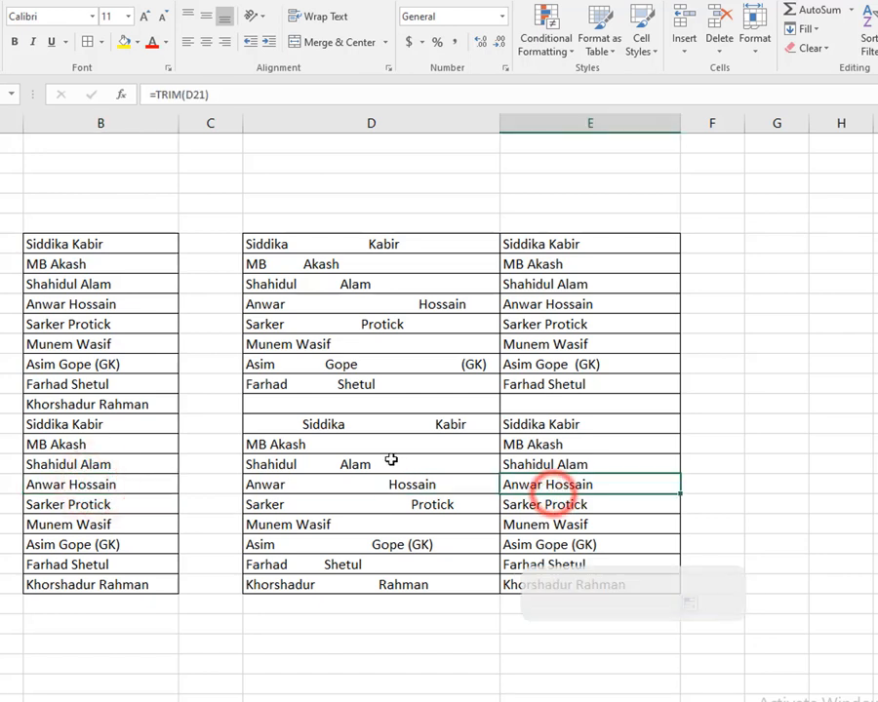